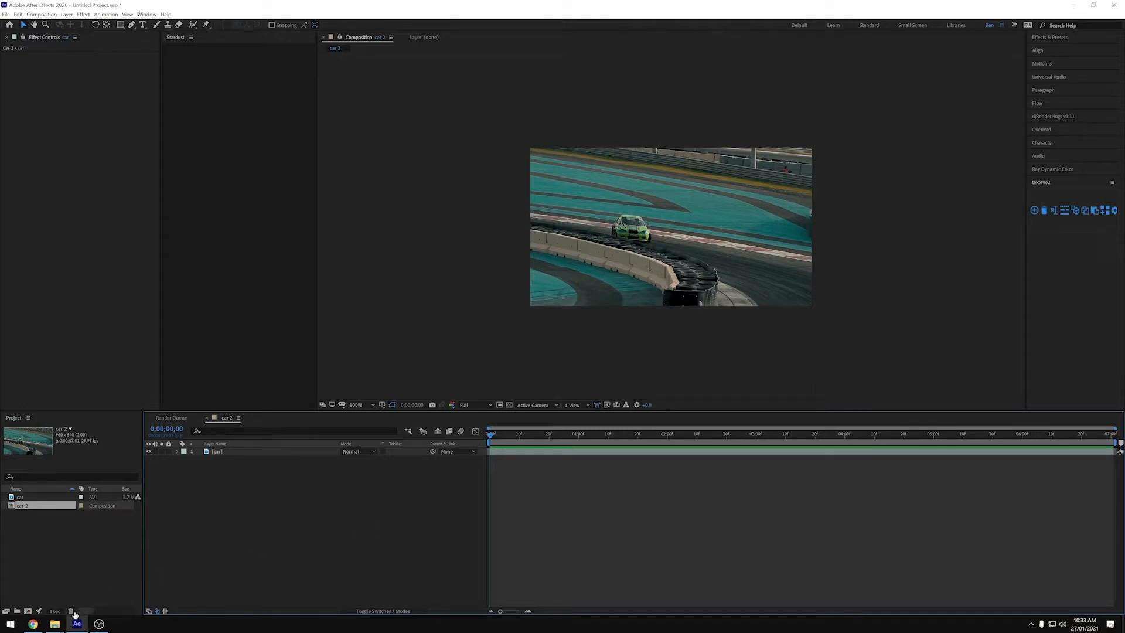
Step: Bring up the Pixl FX After Effects Preset folder and the Adobe program folder in File Explorer
mouse_move(54, 624)
click(54, 586)
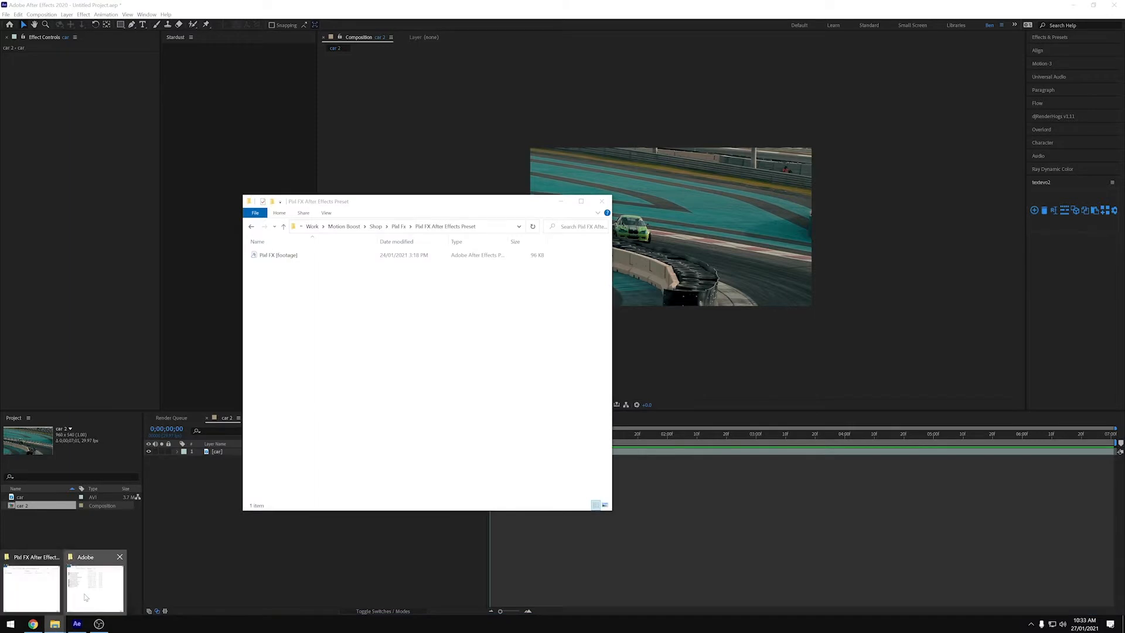
click(94, 586)
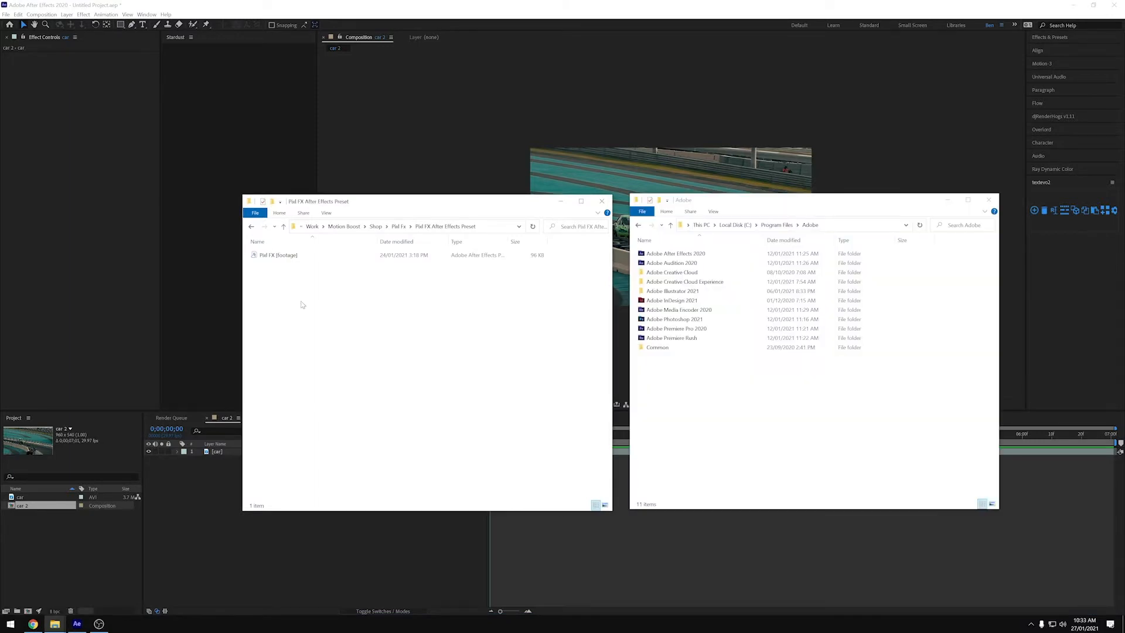
Step: Copy the Pixl FX [footage] preset file from the Pixl FX After Effects Preset folder
click(276, 256)
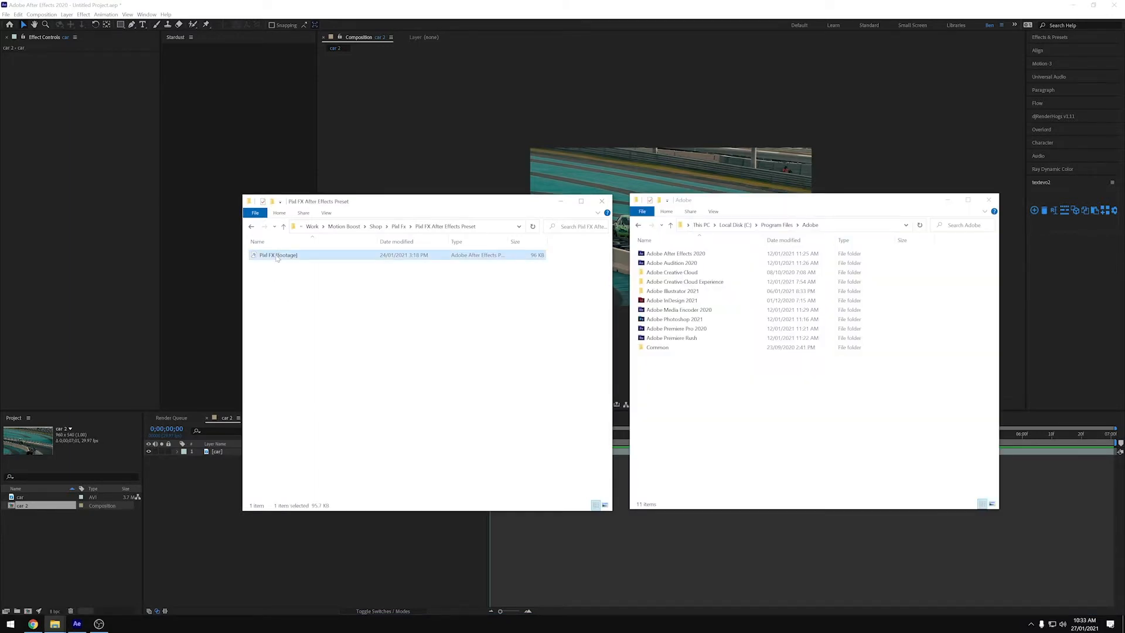
right_click(277, 258)
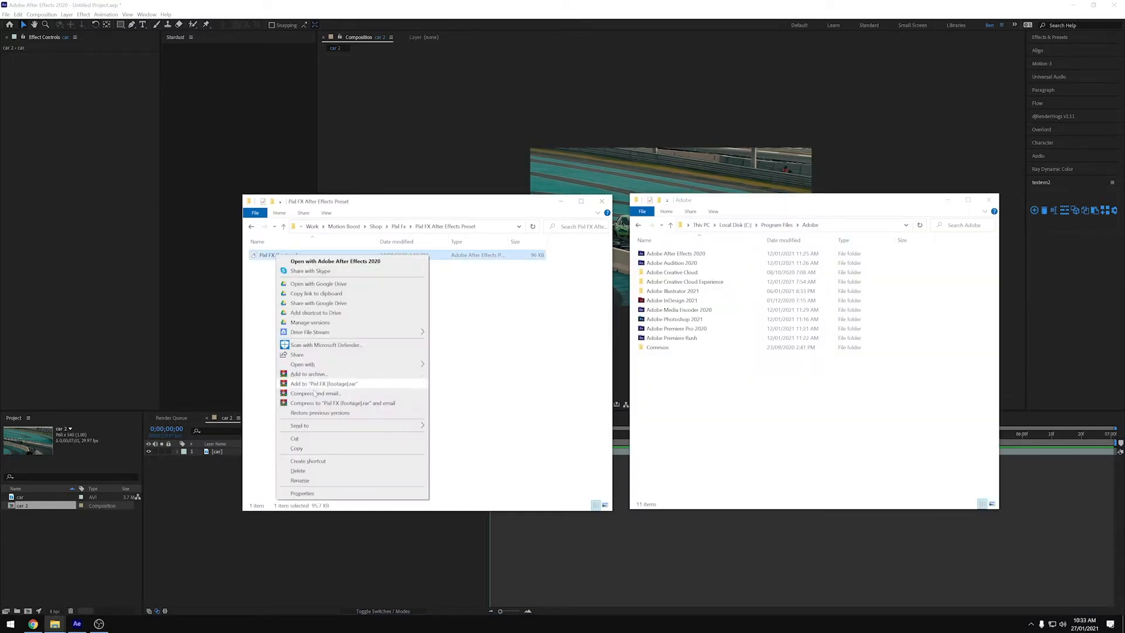
click(319, 449)
click(500, 381)
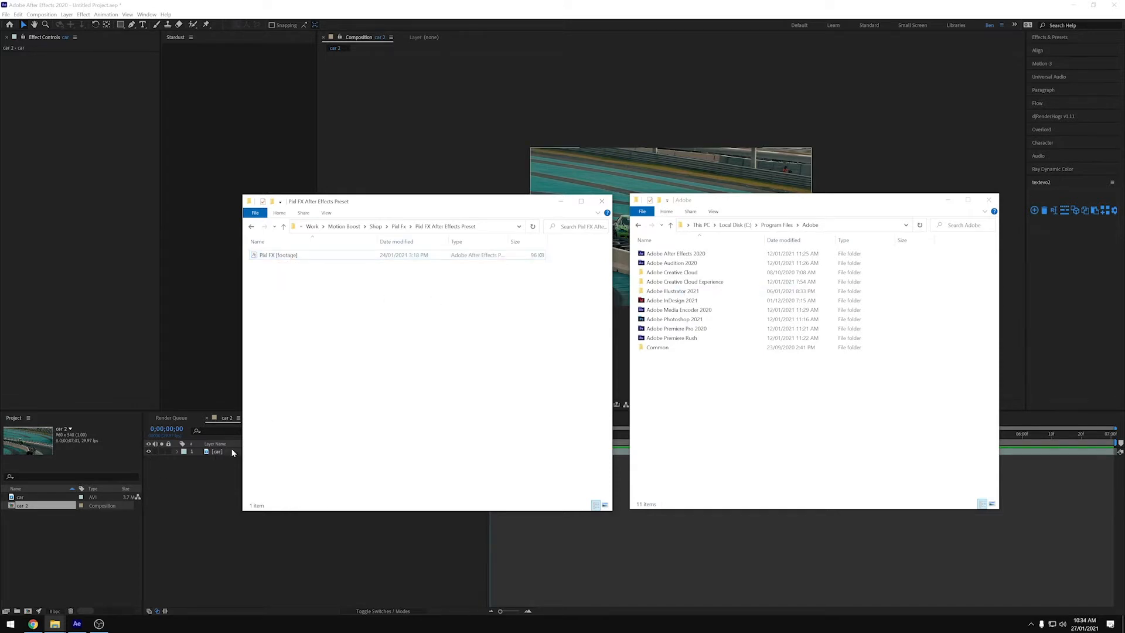
click(289, 258)
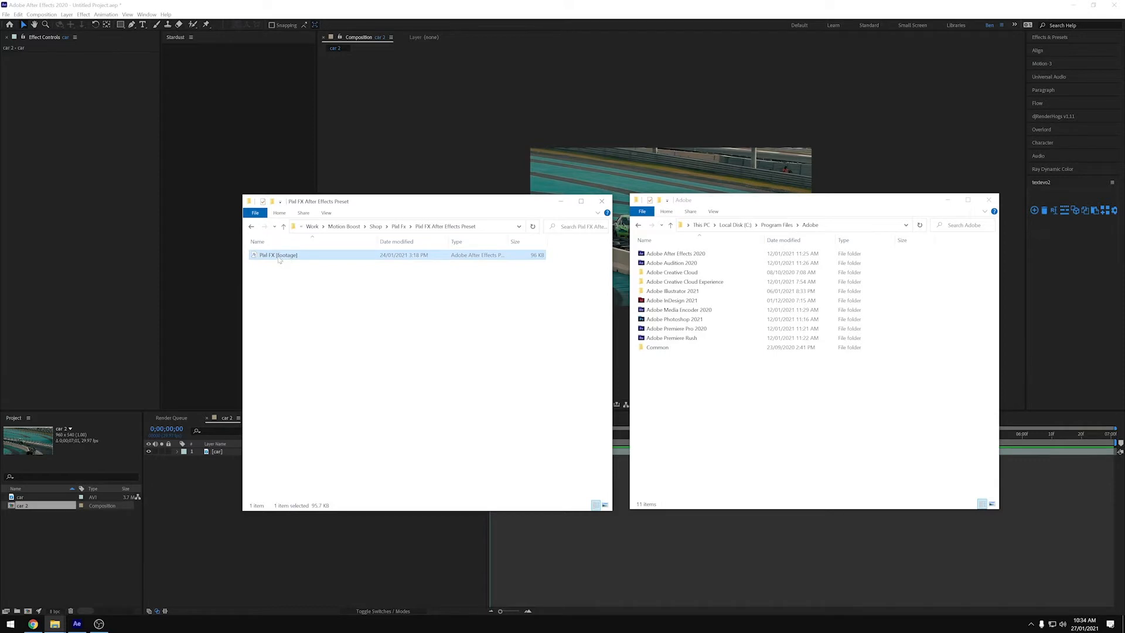
right_click(279, 259)
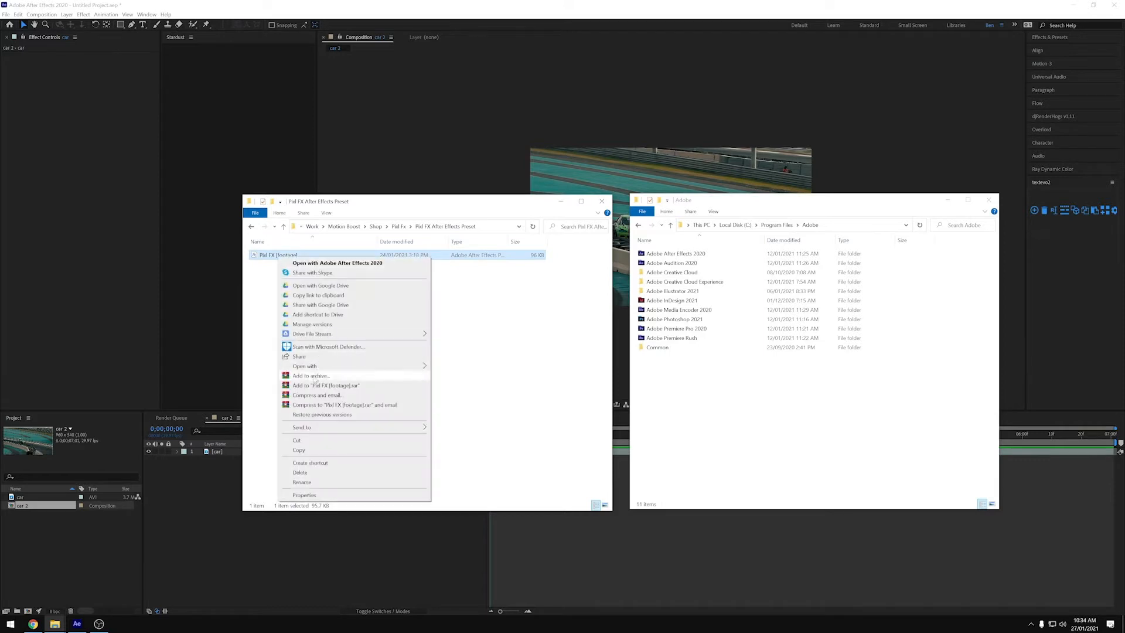
click(299, 450)
click(737, 434)
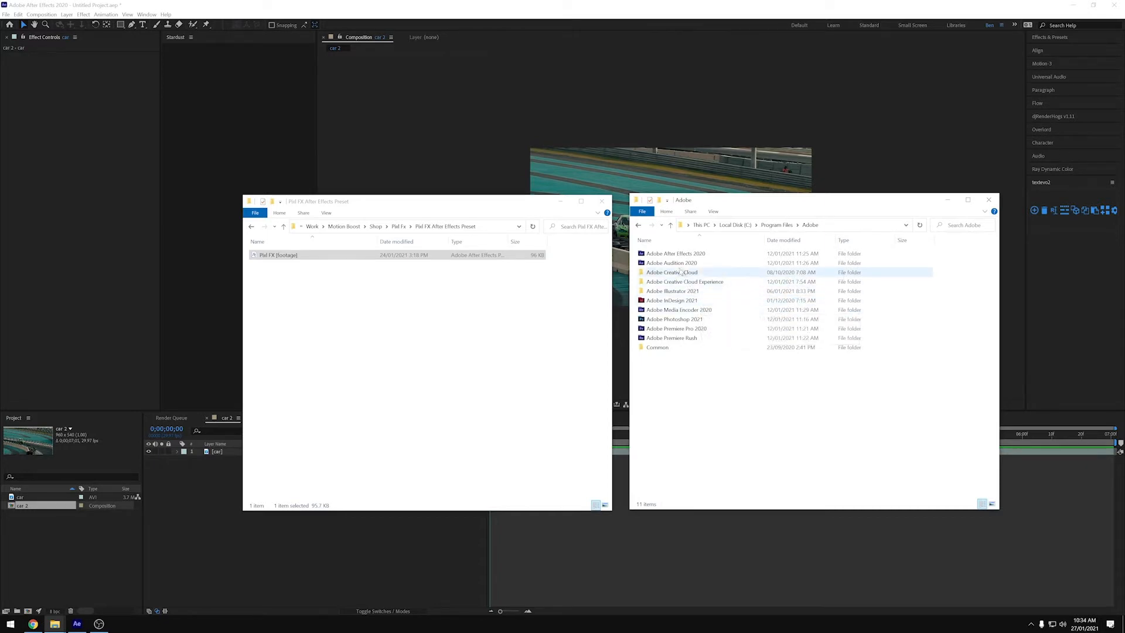
Step: Open the Motion Boost folder under Adobe After Effects 2020, Support Files, Presets, and look at the paste option without pasting
click(681, 255)
double_click(682, 258)
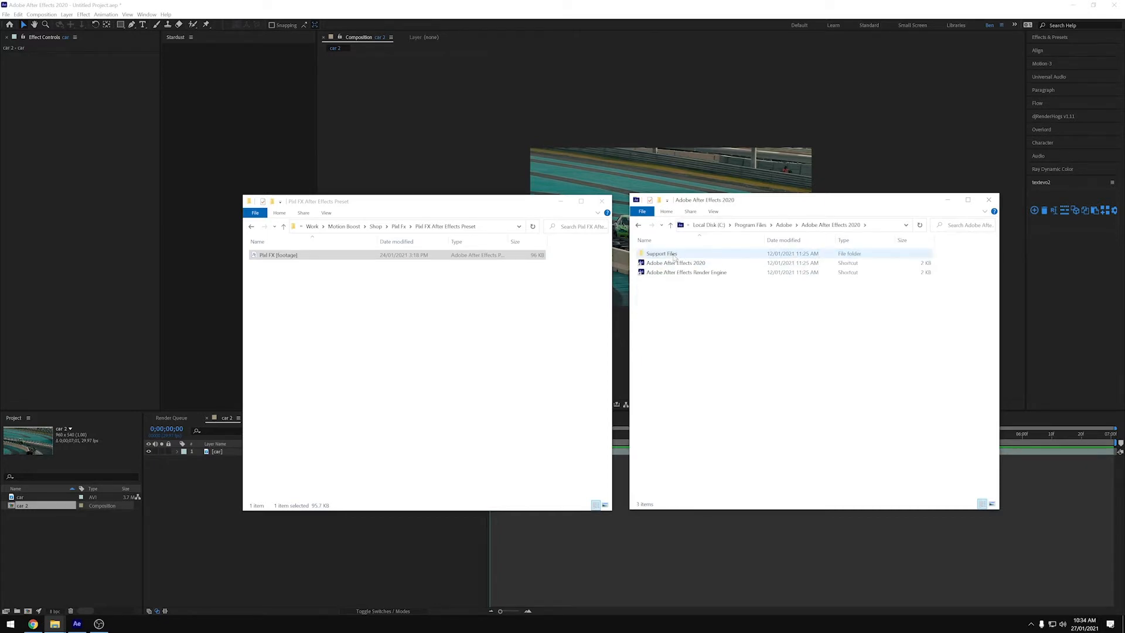
double_click(675, 255)
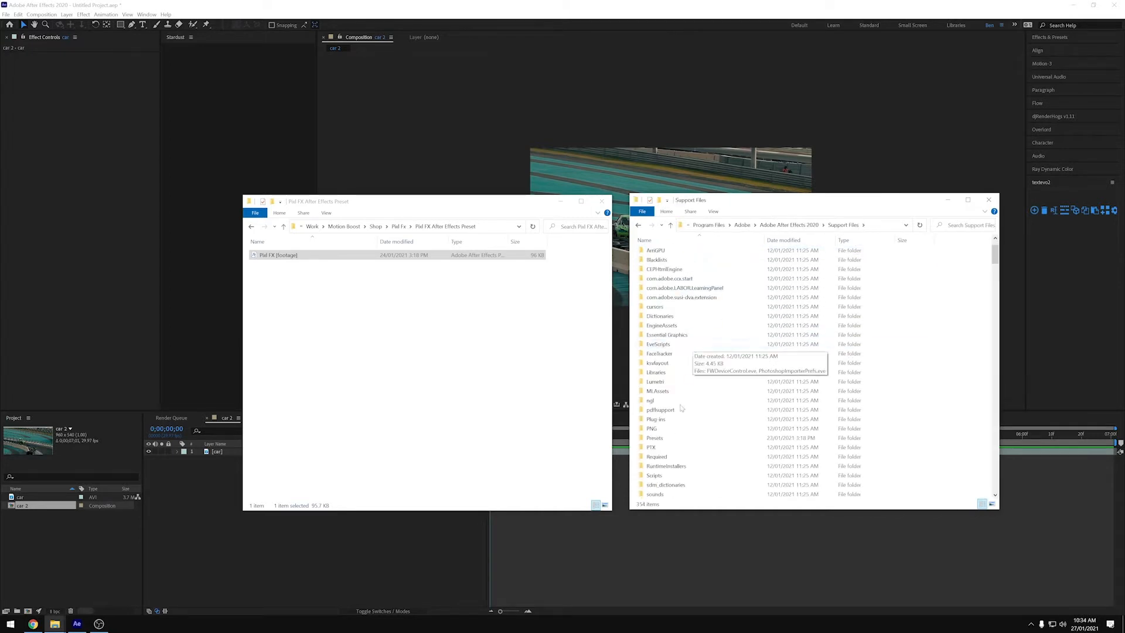
double_click(674, 441)
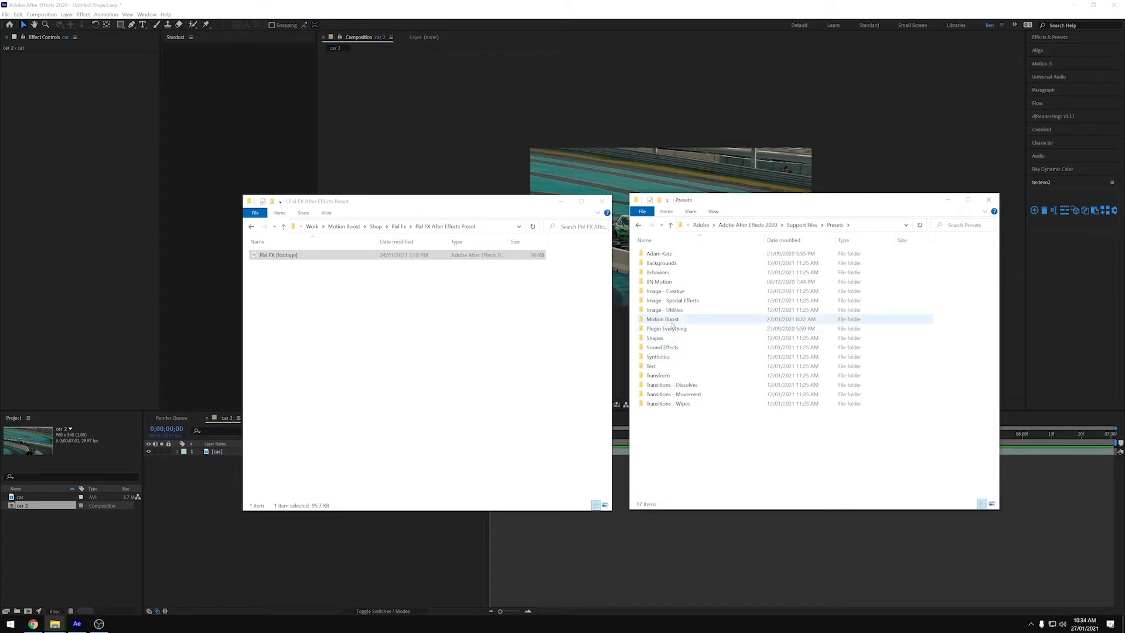
click(674, 321)
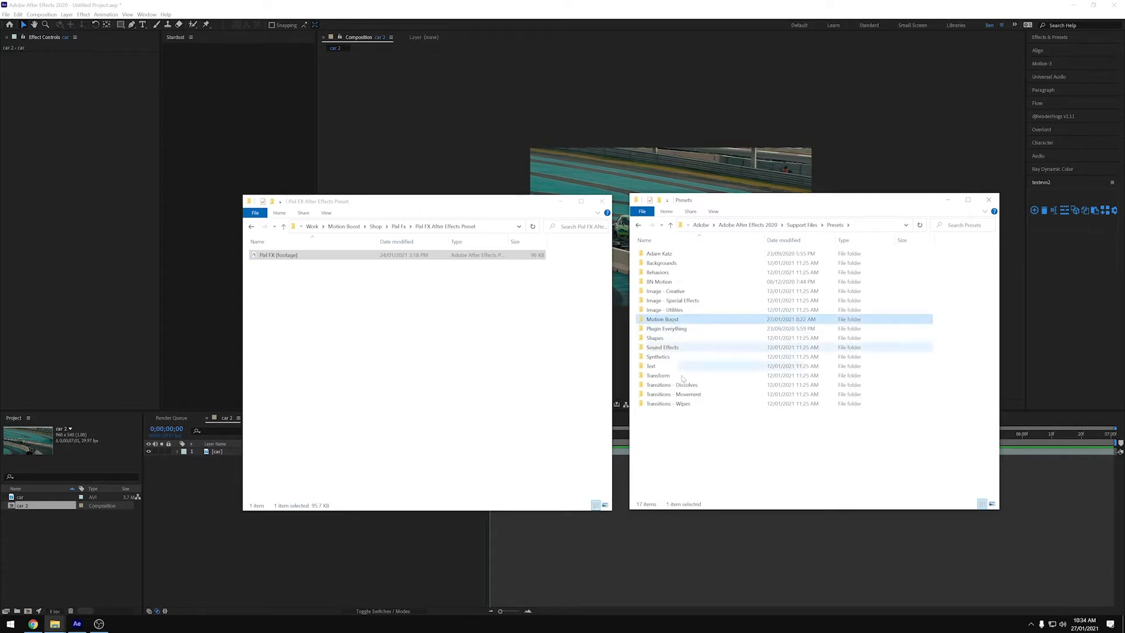
double_click(674, 322)
right_click(678, 300)
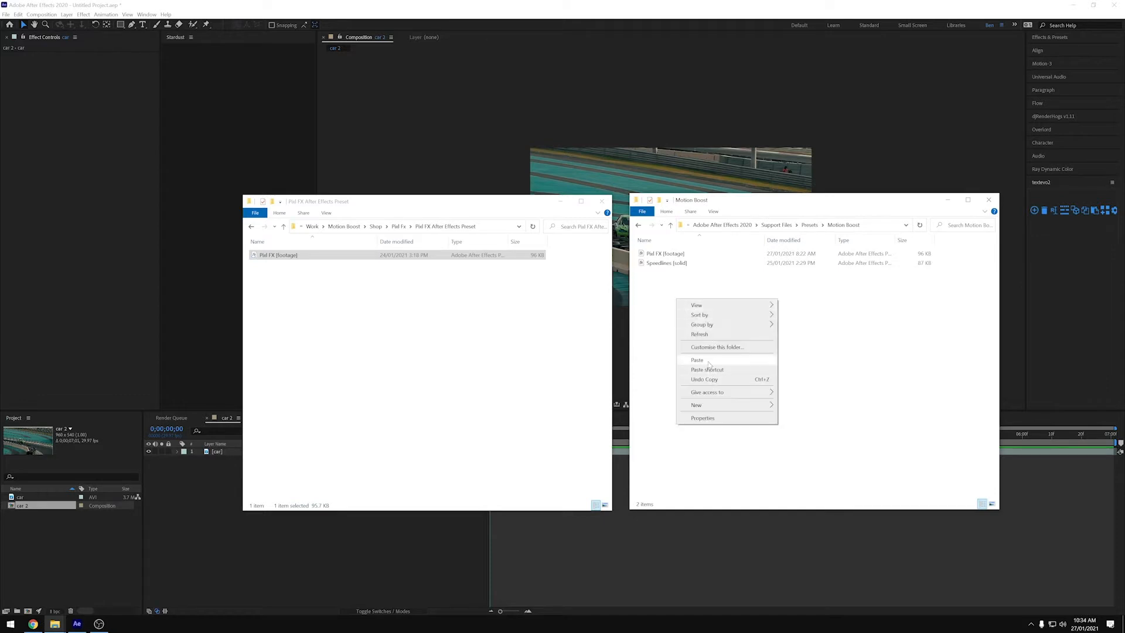
click(675, 287)
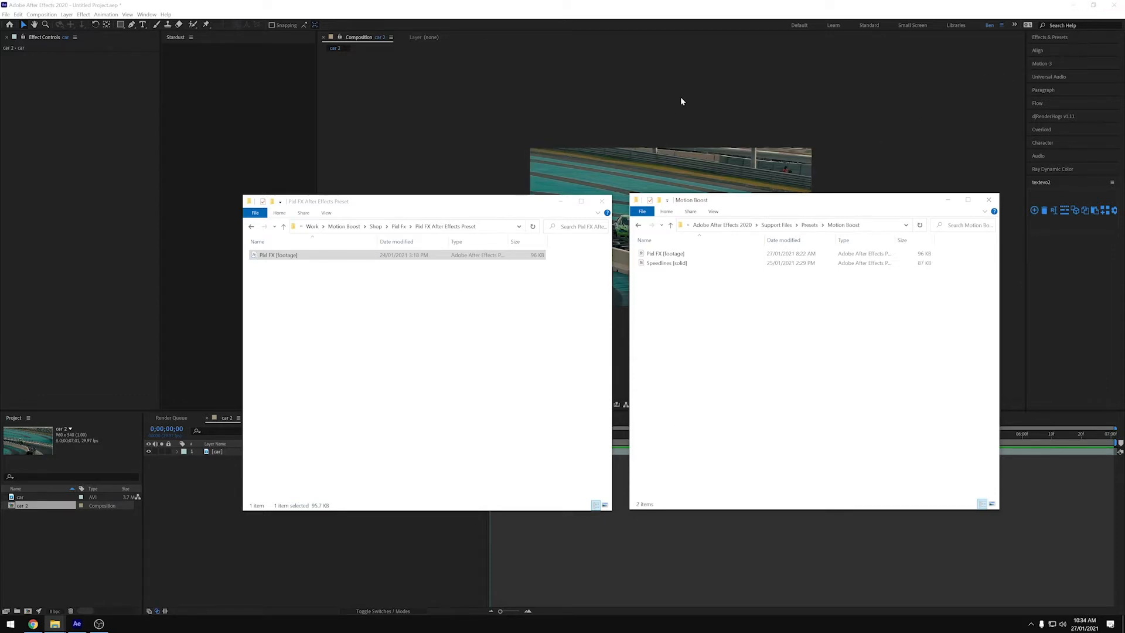
Step: Switch back to After Effects, search the presets for "pixl" and apply Pixl FX [footage] to the car layer
click(438, 139)
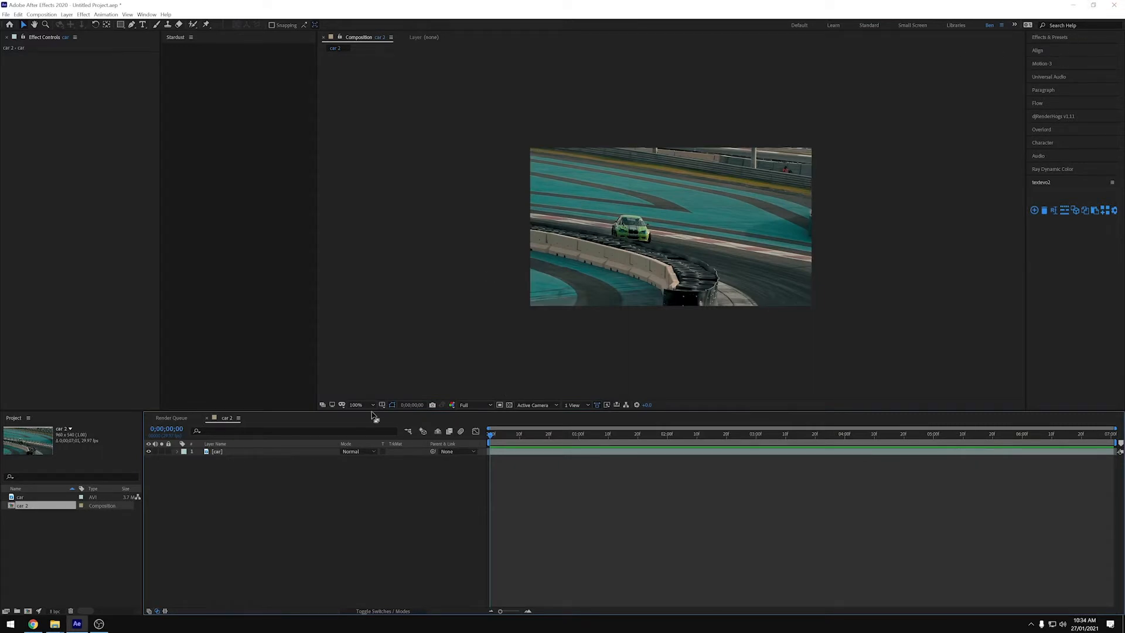
click(206, 451)
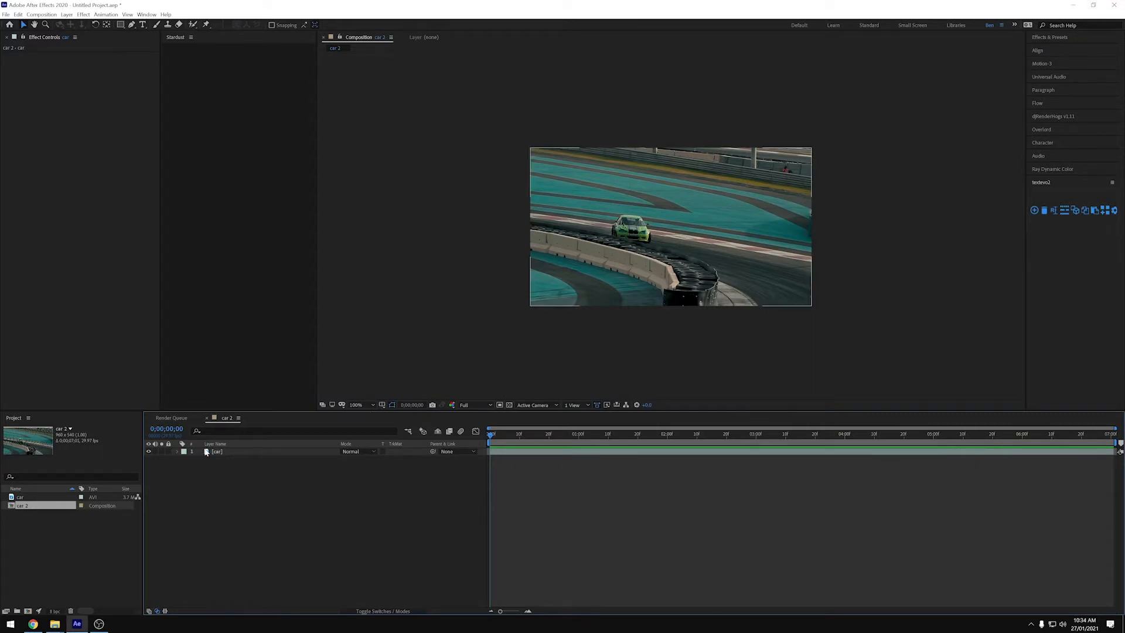
click(226, 492)
drag(510, 444, 474, 466)
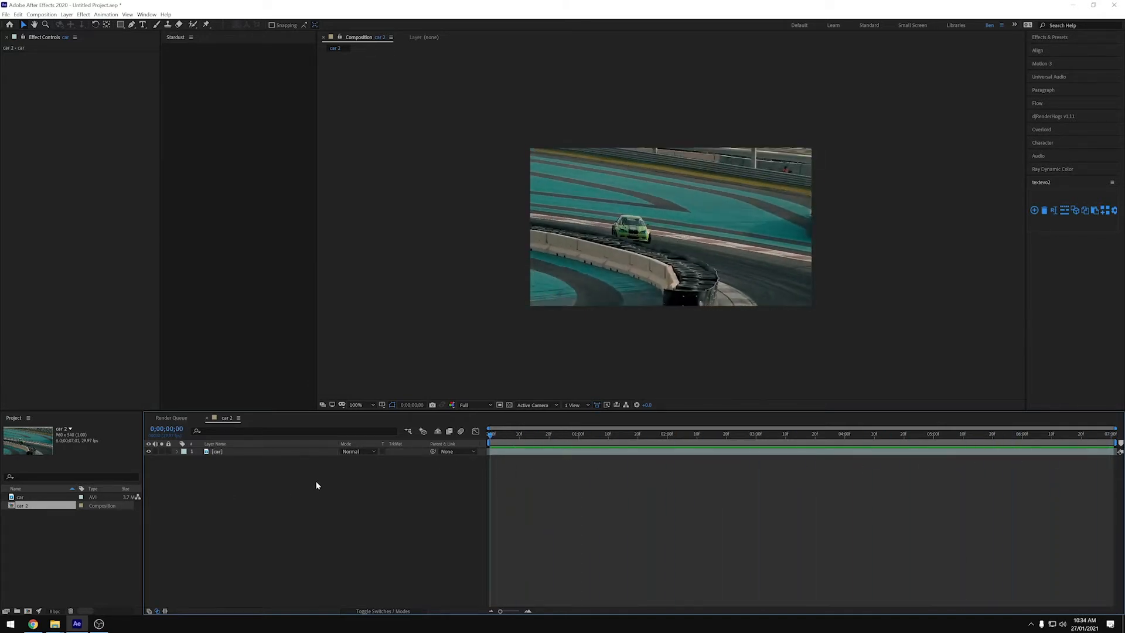
click(251, 450)
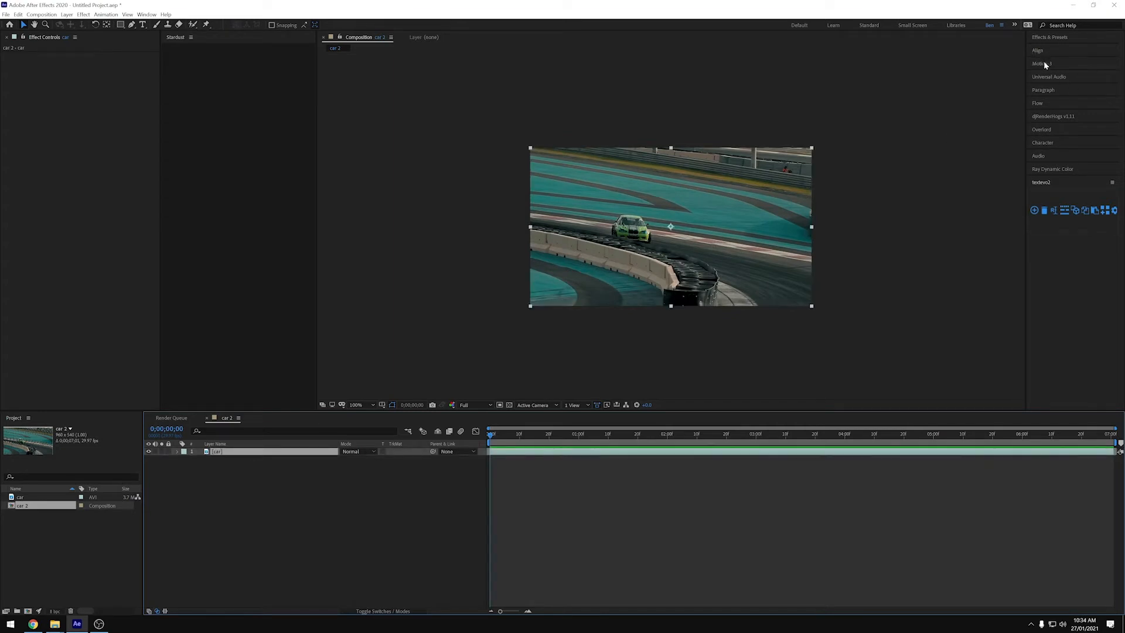
click(1047, 38)
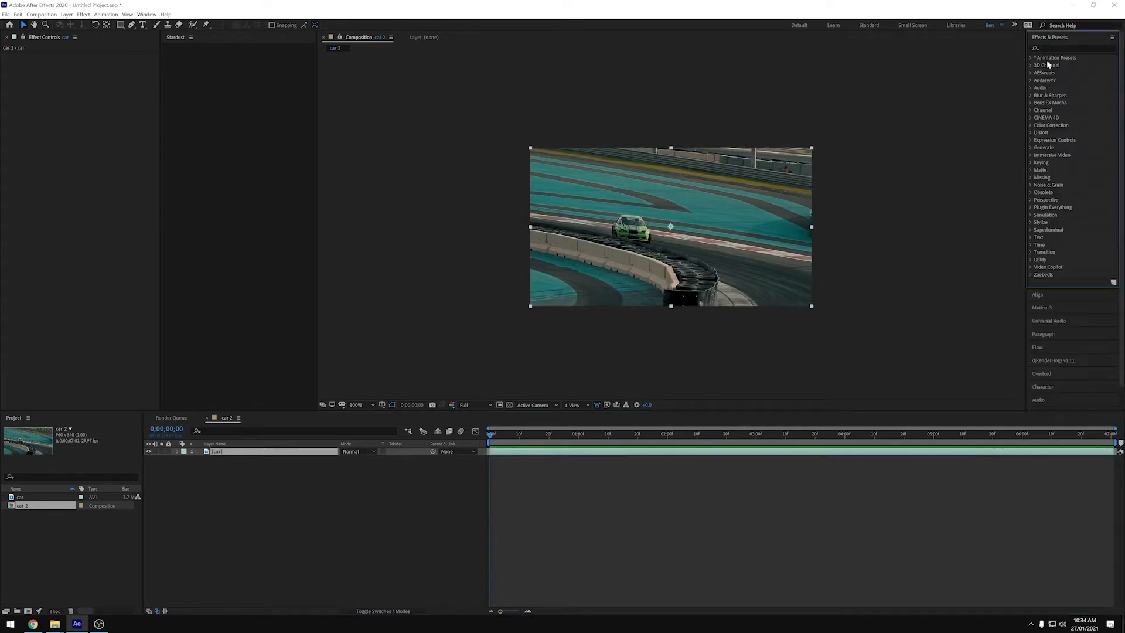
click(1049, 50)
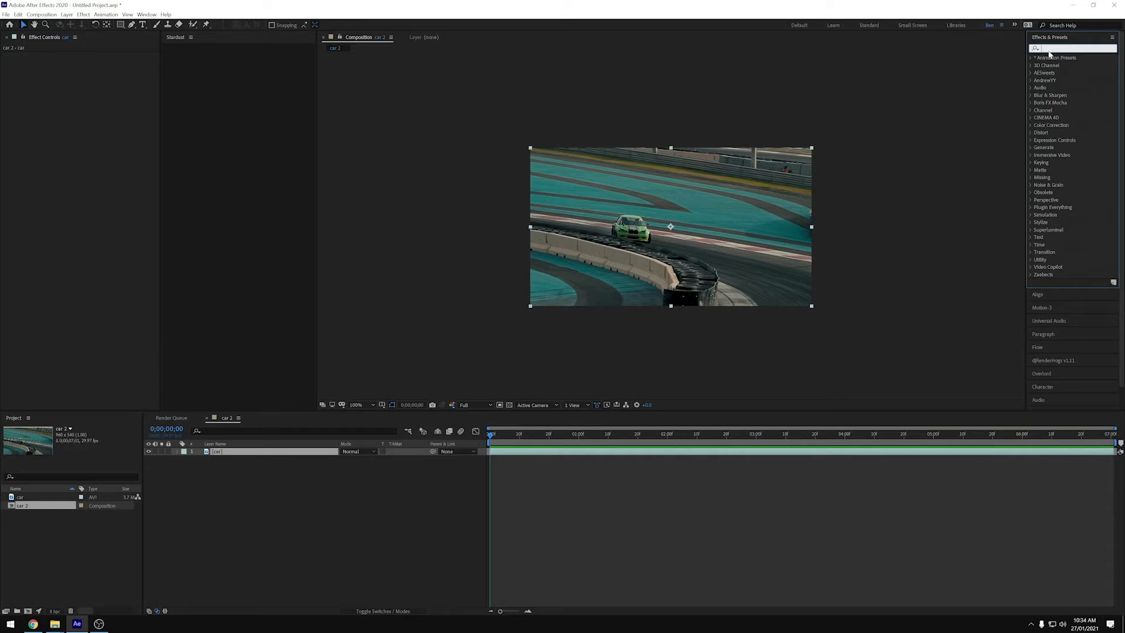
text(pixl)
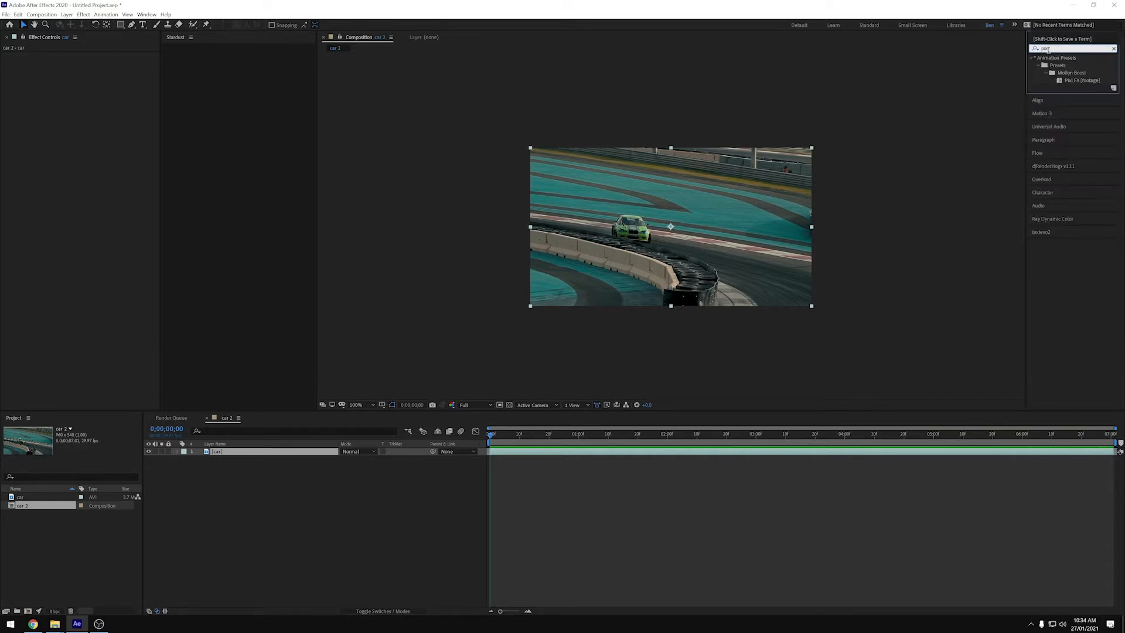
drag(1080, 80, 271, 456)
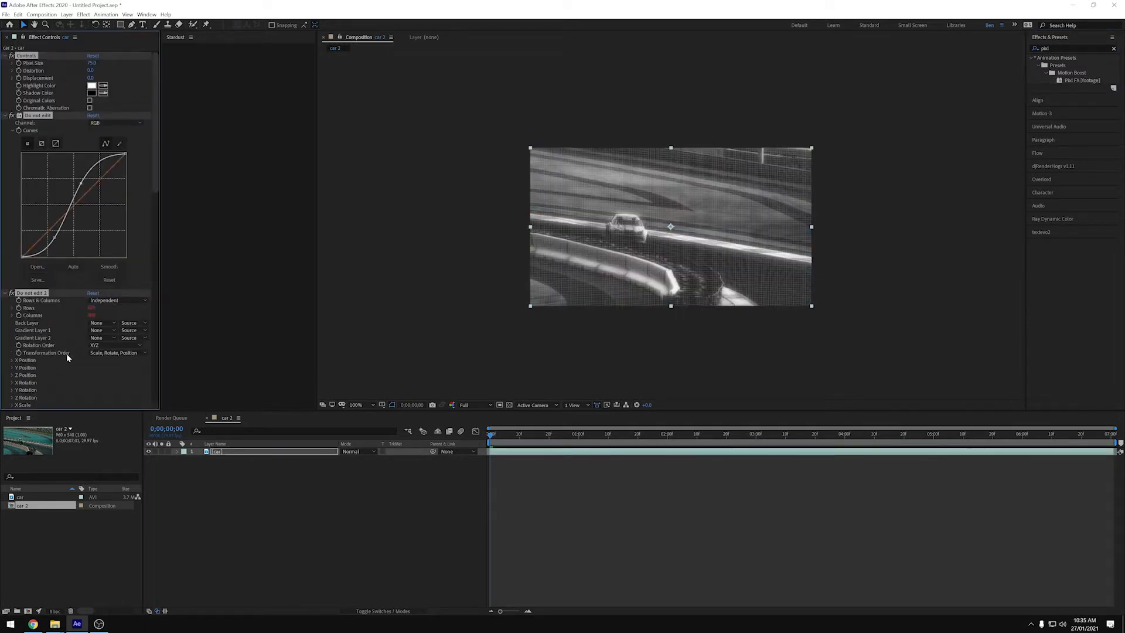
Step: Collapse all of the preset's effects on the car layer, leaving only the Controls effect expanded
ctrl+click(5, 55)
click(35, 141)
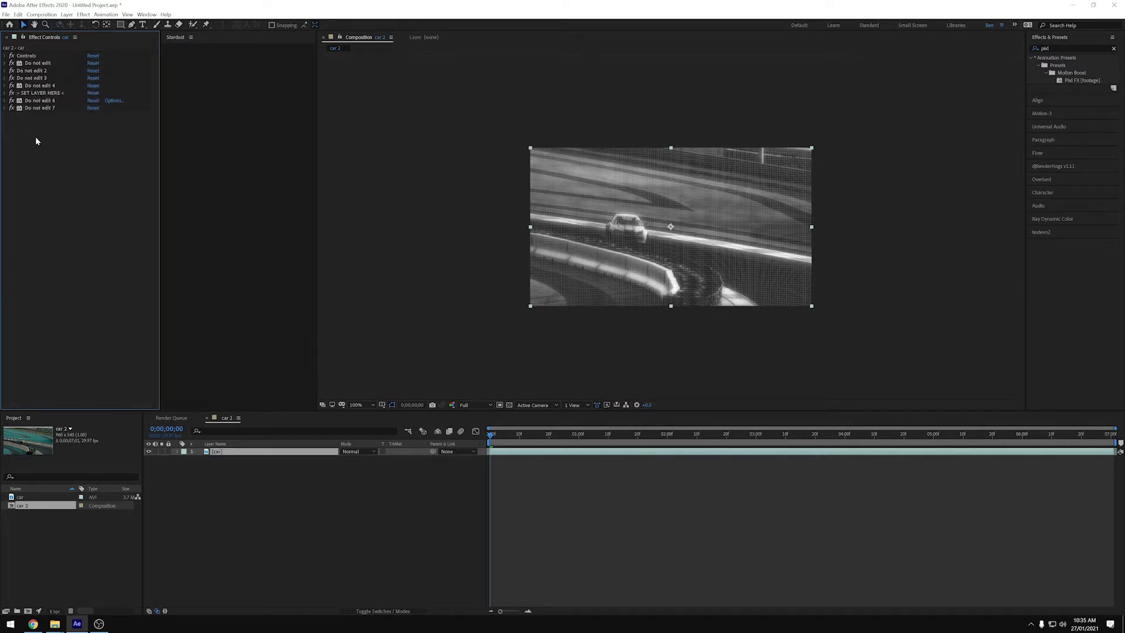
click(5, 56)
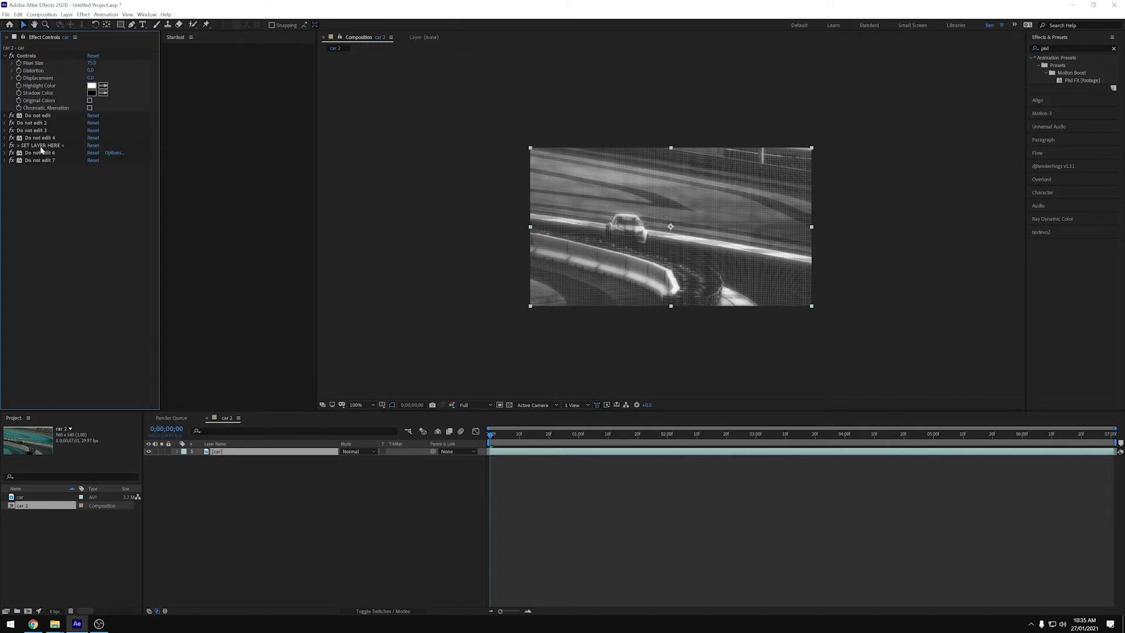
Step: Expand the SET LAYER HERE effect and check which layers are available as its Displacement Map Layer
click(57, 146)
key(Return)
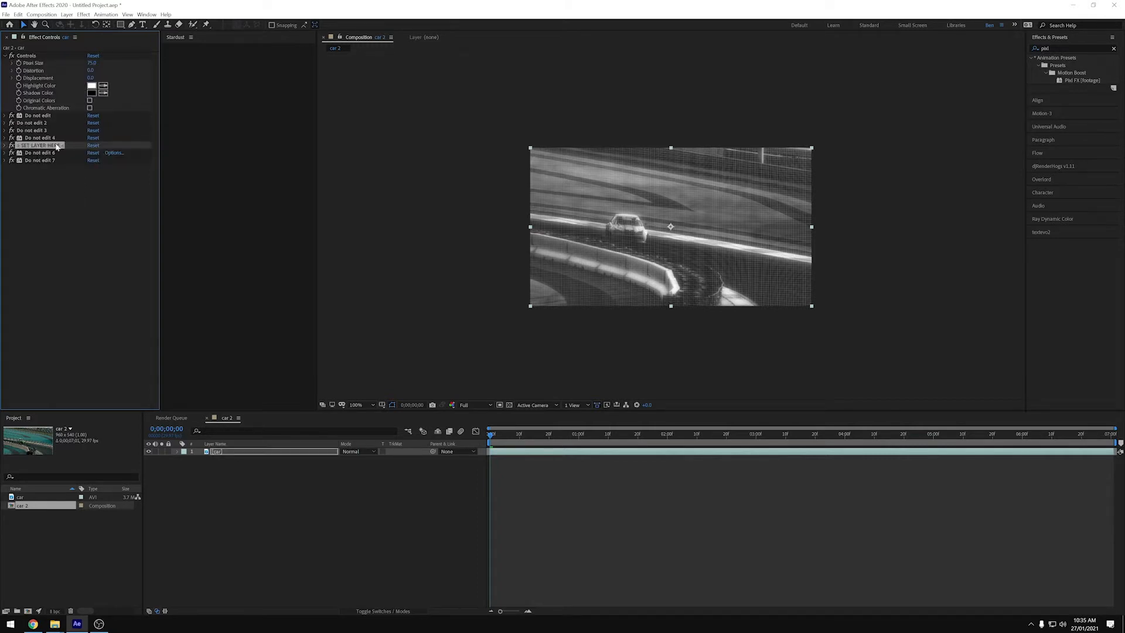
click(5, 146)
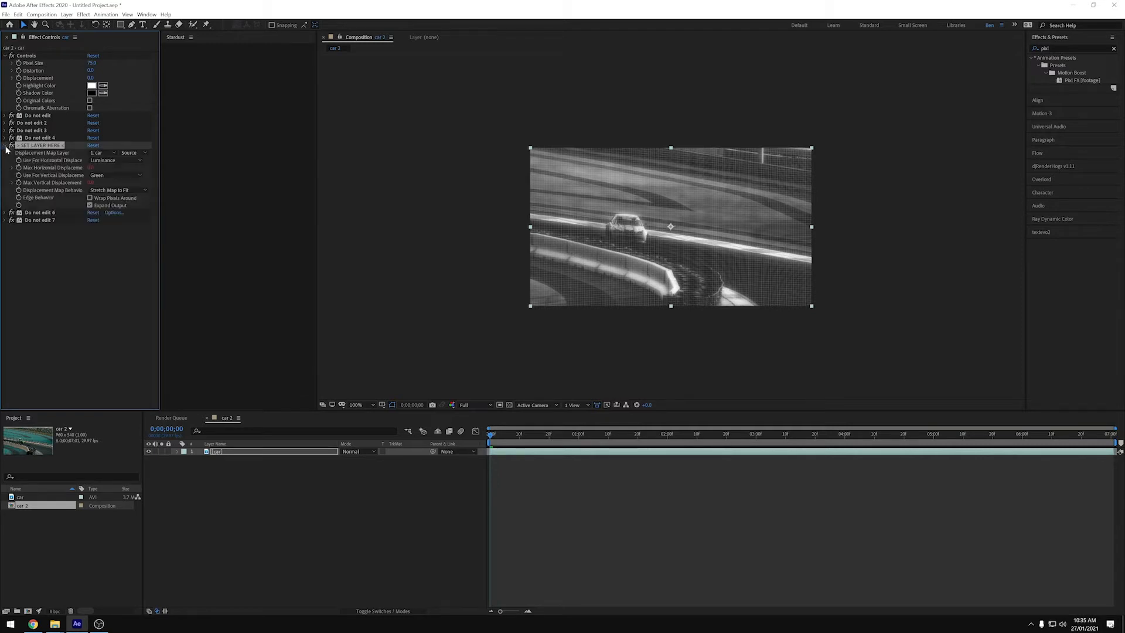
click(109, 153)
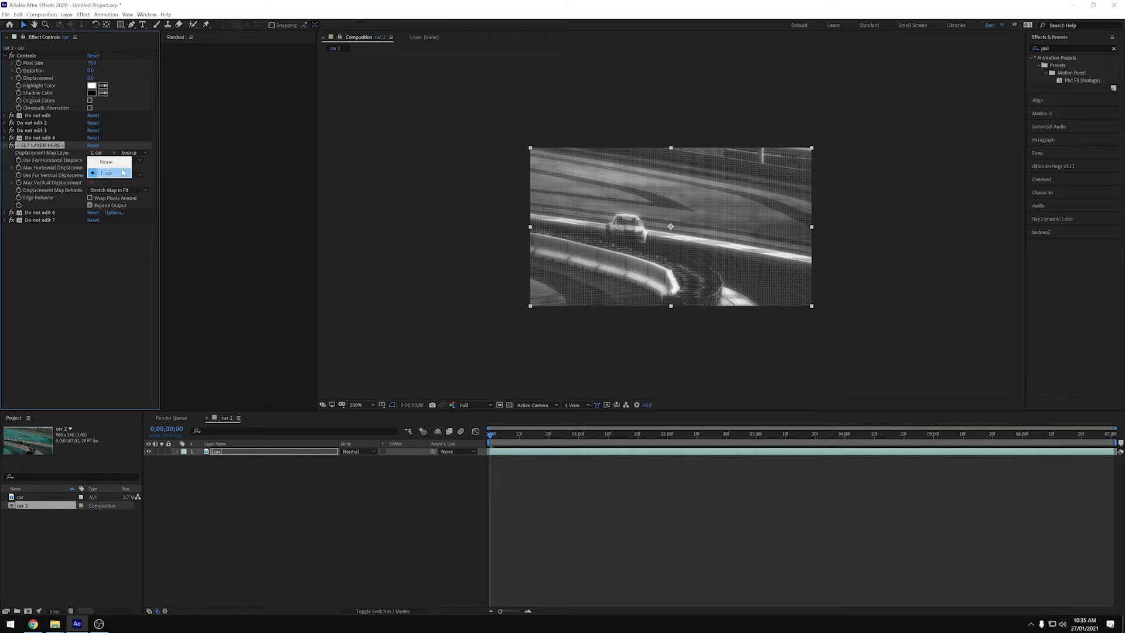
click(120, 248)
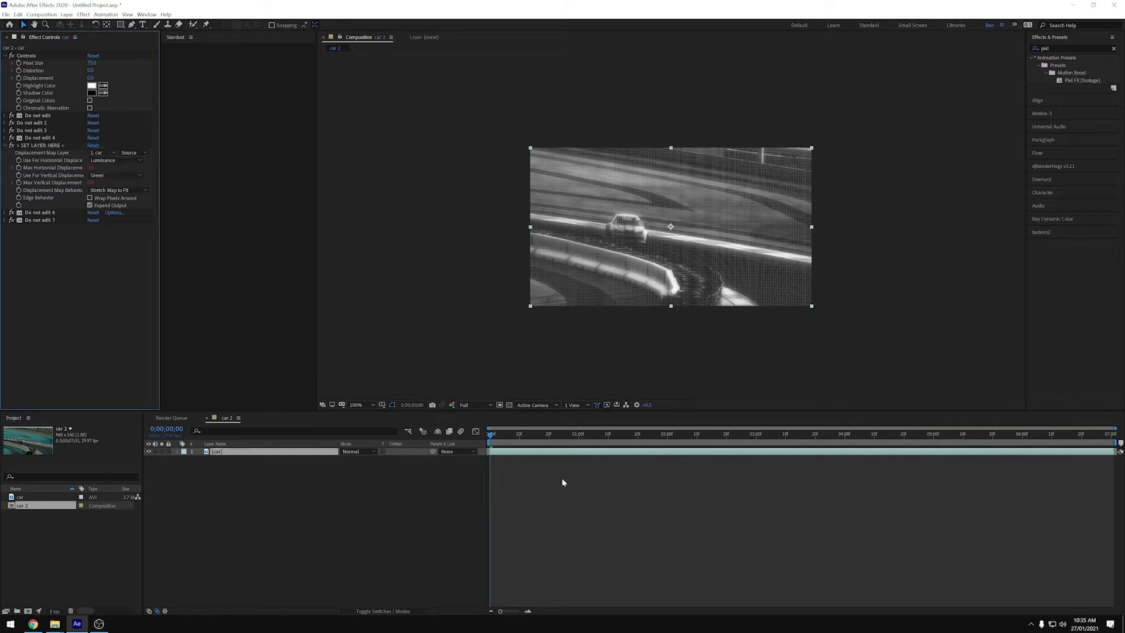
click(465, 495)
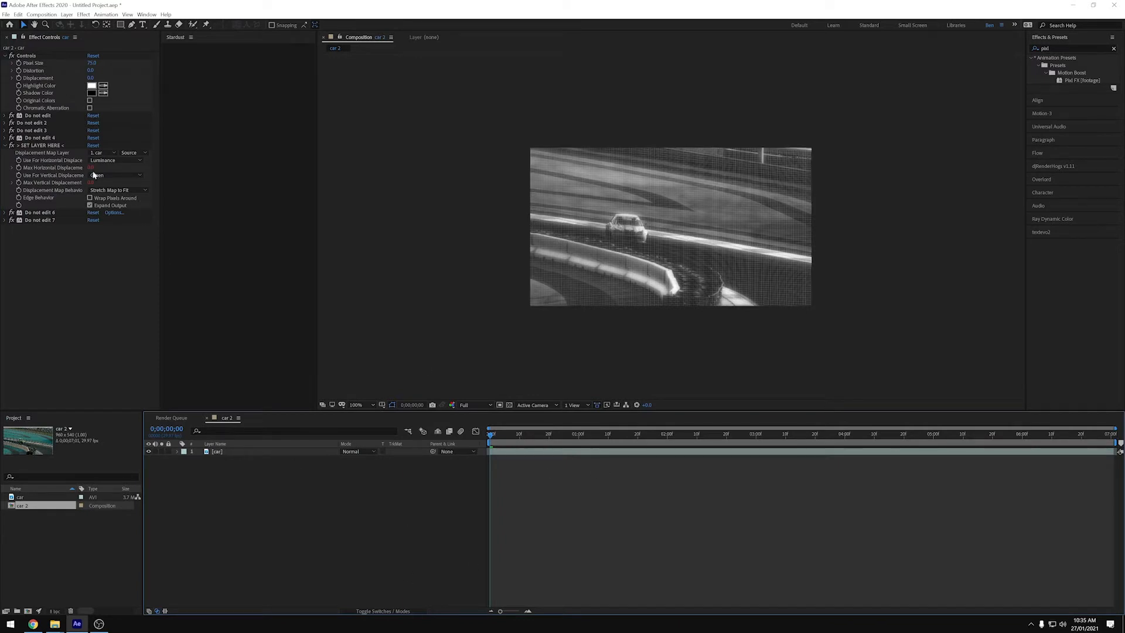
Step: Choose 1. car as the Displacement Map Layer in the SET LAYER HERE effect and collapse the effect
click(58, 154)
click(4, 146)
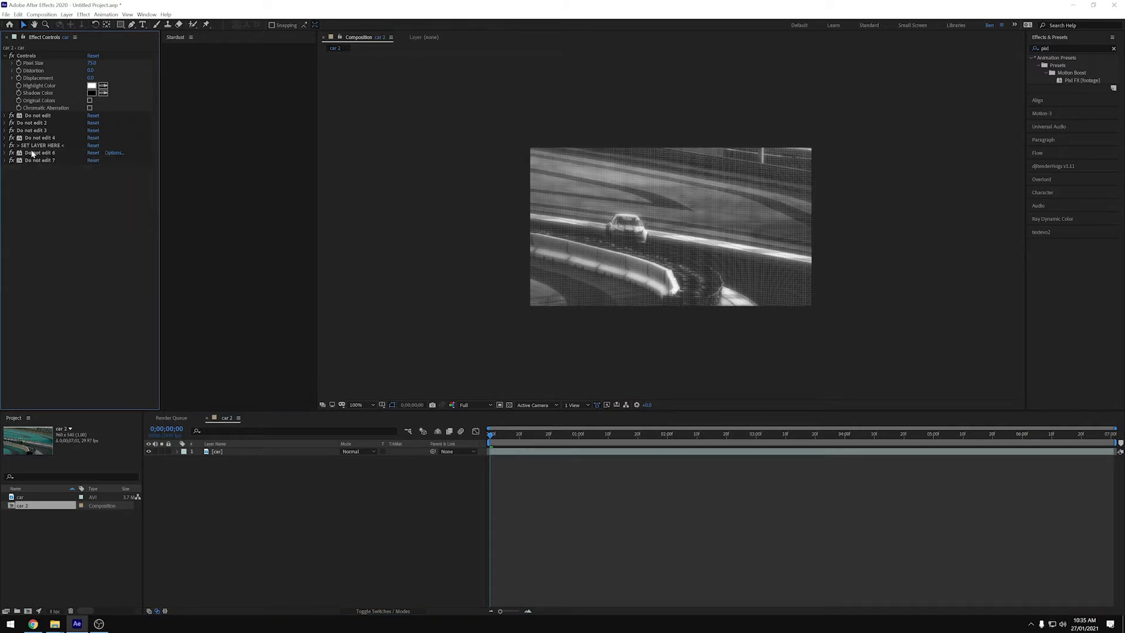
click(5, 146)
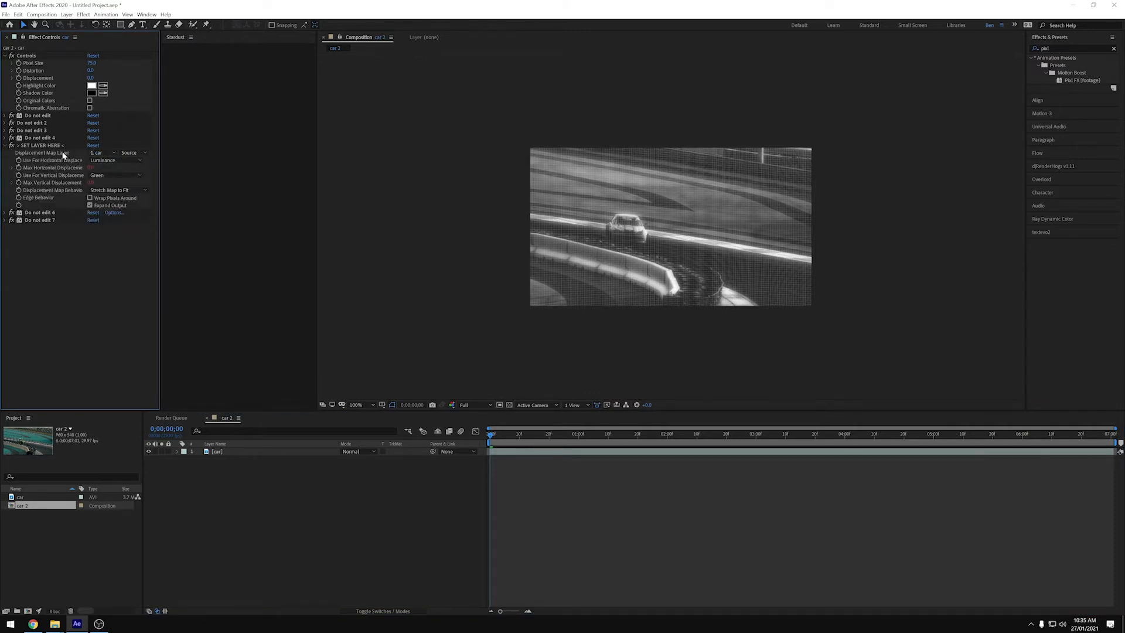
click(98, 153)
click(108, 173)
click(227, 453)
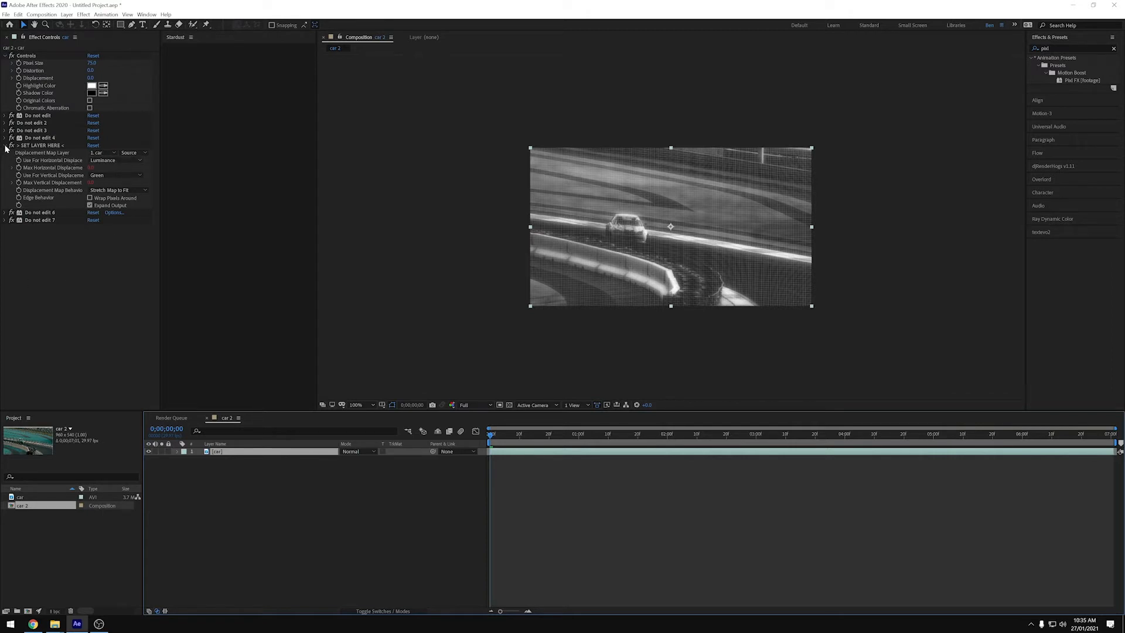
click(99, 153)
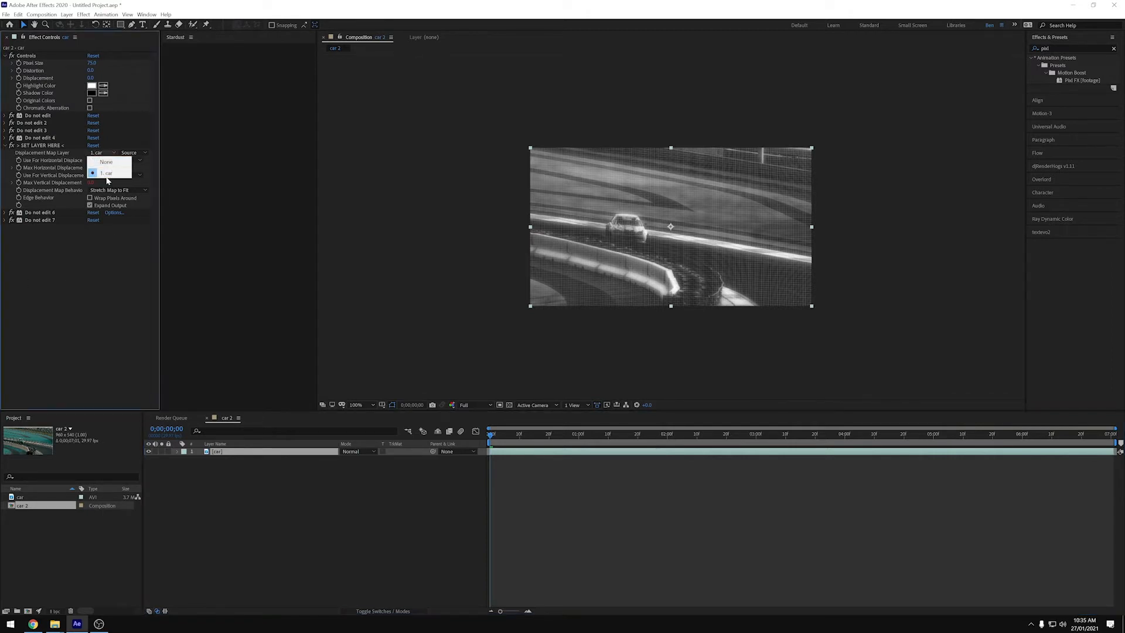
click(81, 266)
click(5, 146)
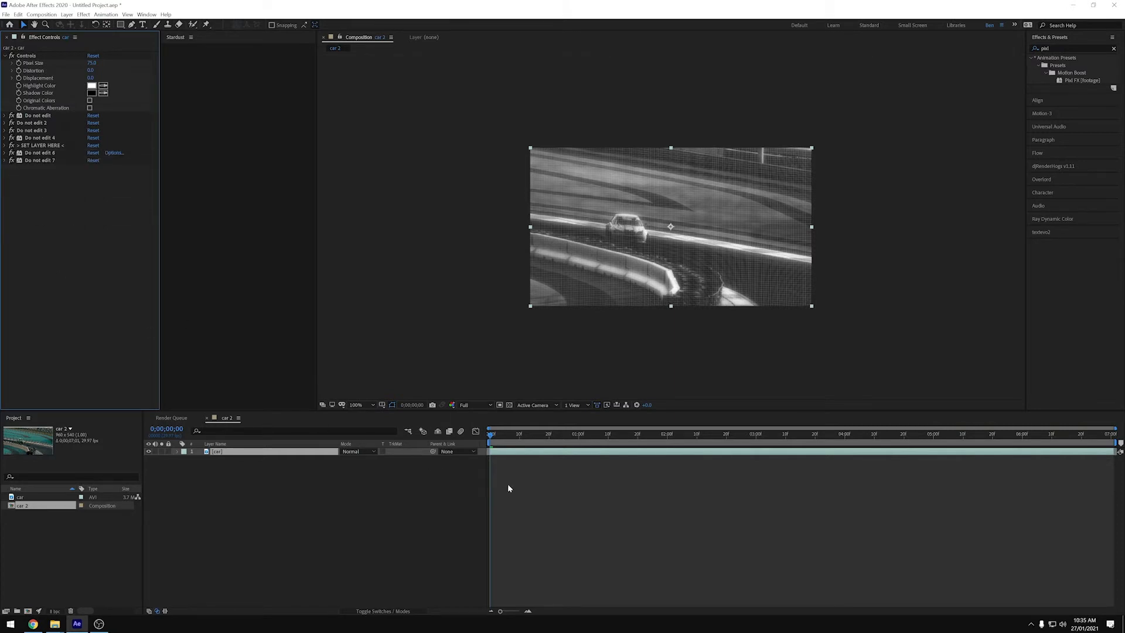
click(501, 444)
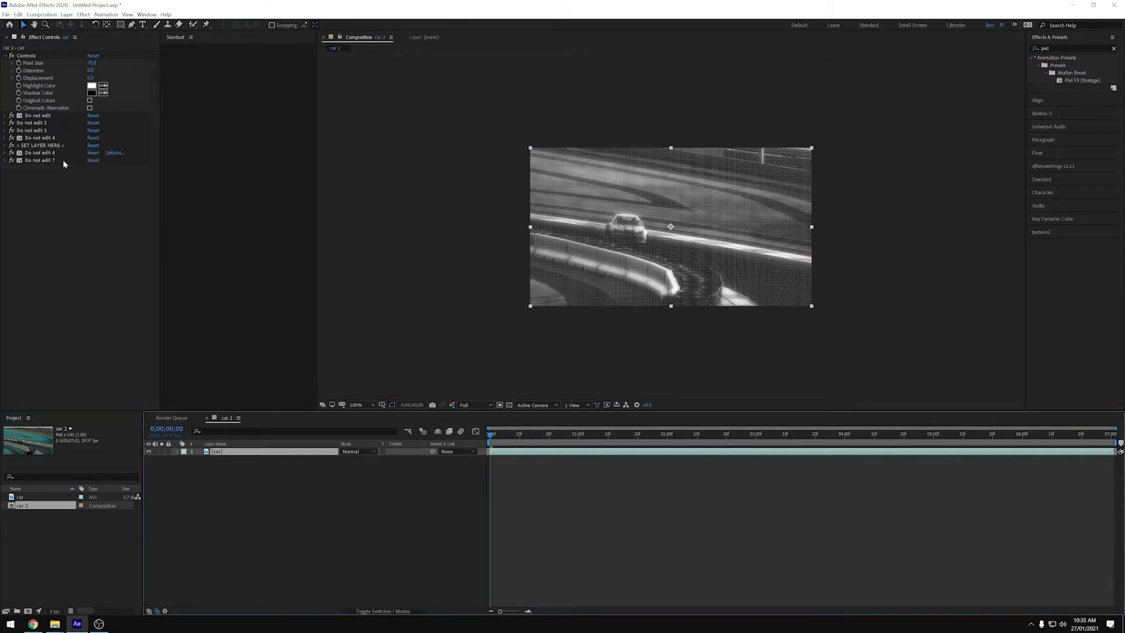
Step: Try a Pixel Size of 0 and of about 43 in the car layer's Controls effect
click(7, 147)
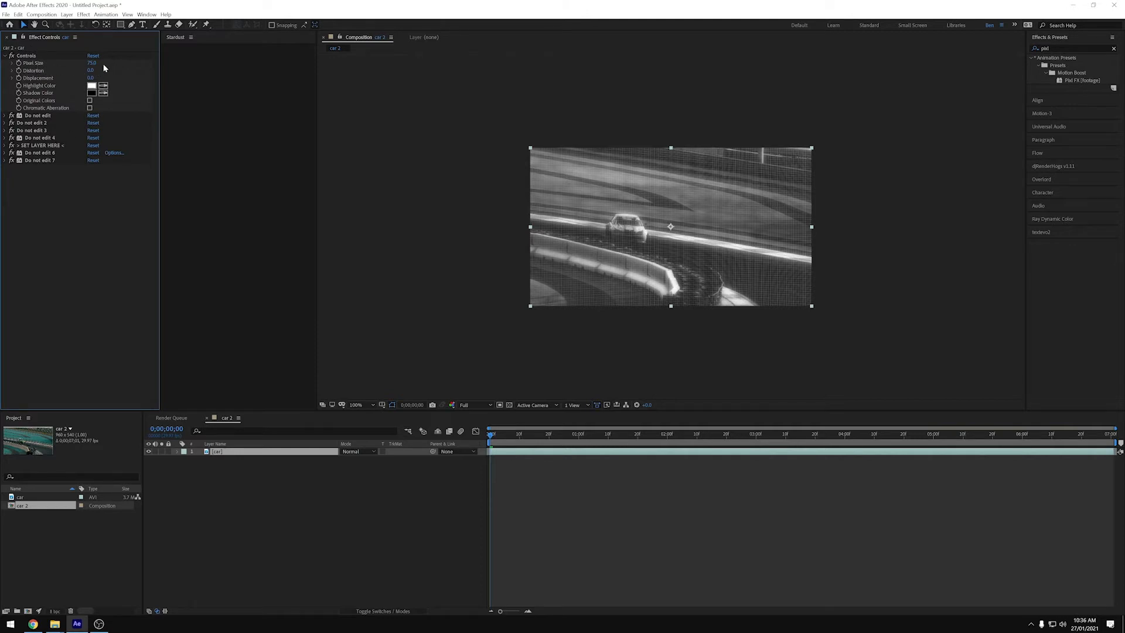
drag(89, 63, 48, 64)
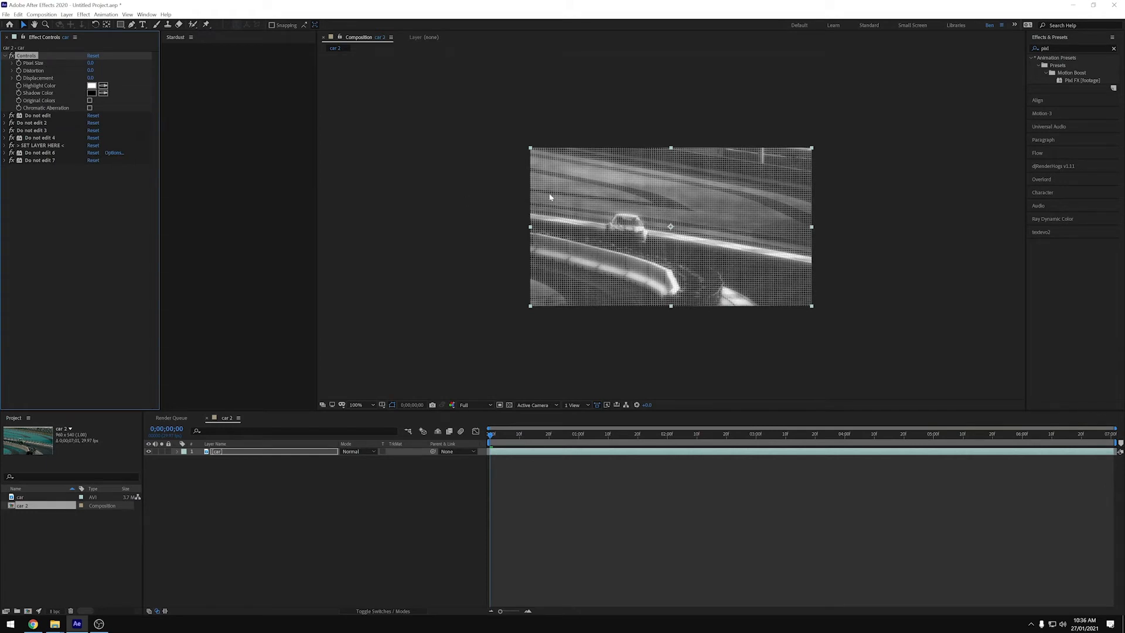
mouse_move(91, 63)
mouse_down()
mouse_move(117, 63)
mouse_move(96, 69)
mouse_up()
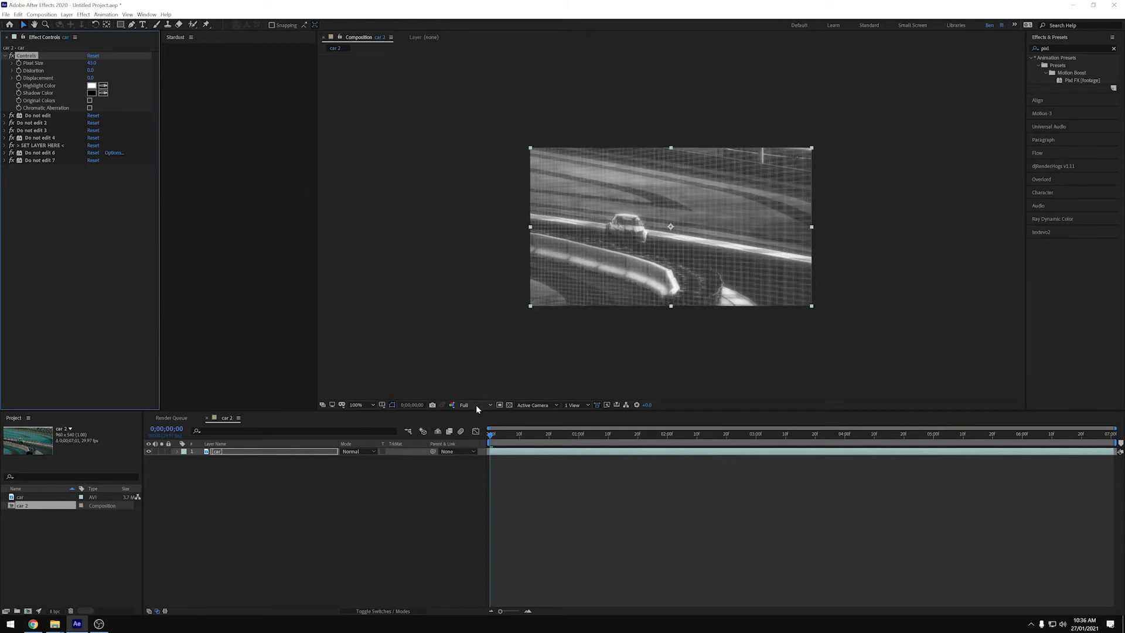
Step: Try the composition preview at Quarter resolution and restore it to Full
click(481, 405)
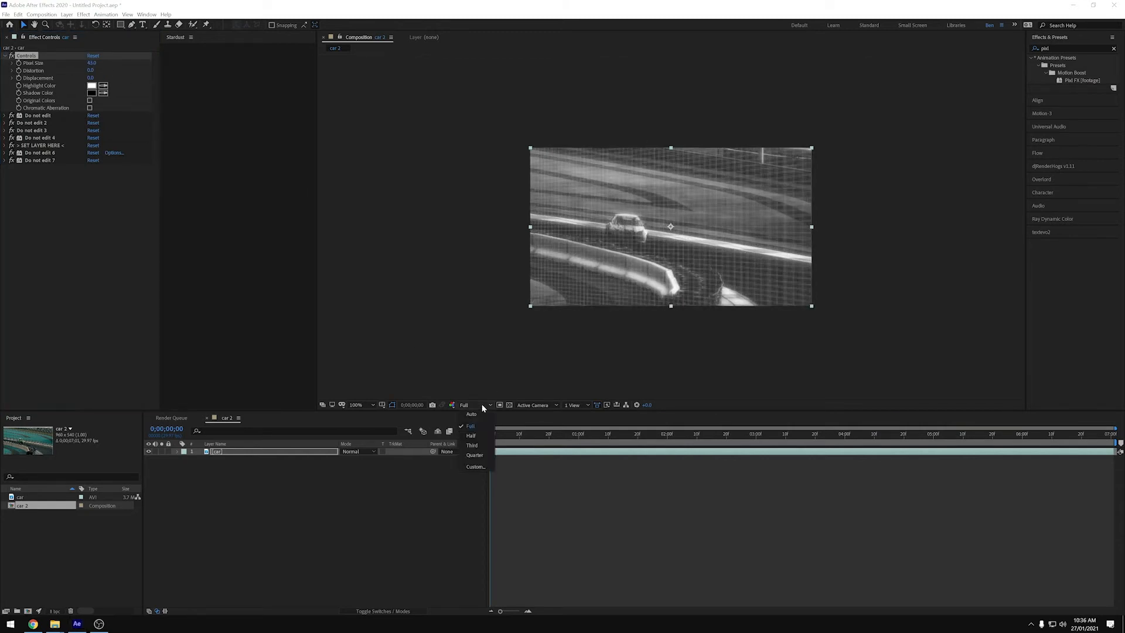
click(476, 456)
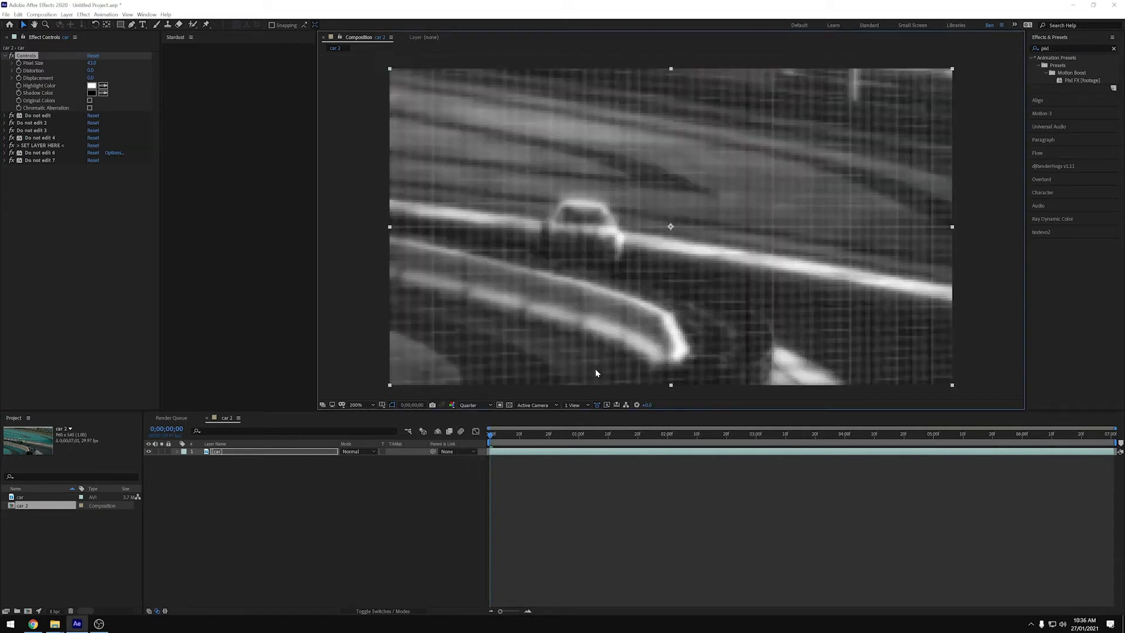
click(471, 404)
click(472, 426)
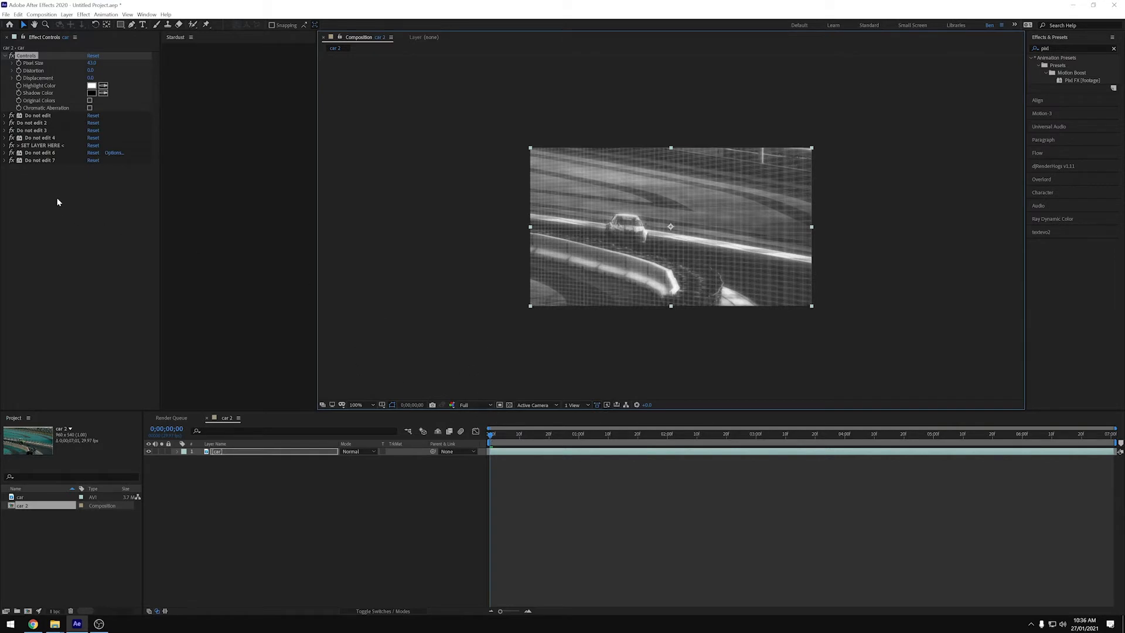
Step: Play back the car footage several times from near the start of the timeline to examine the pixel grid in motion
click(493, 440)
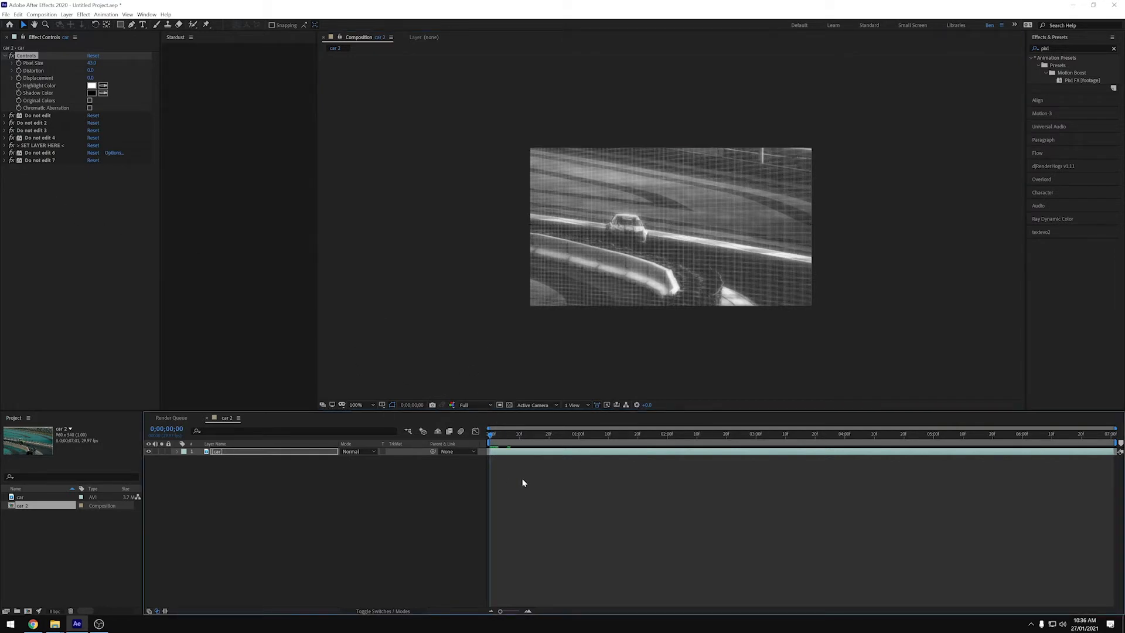
key(space)
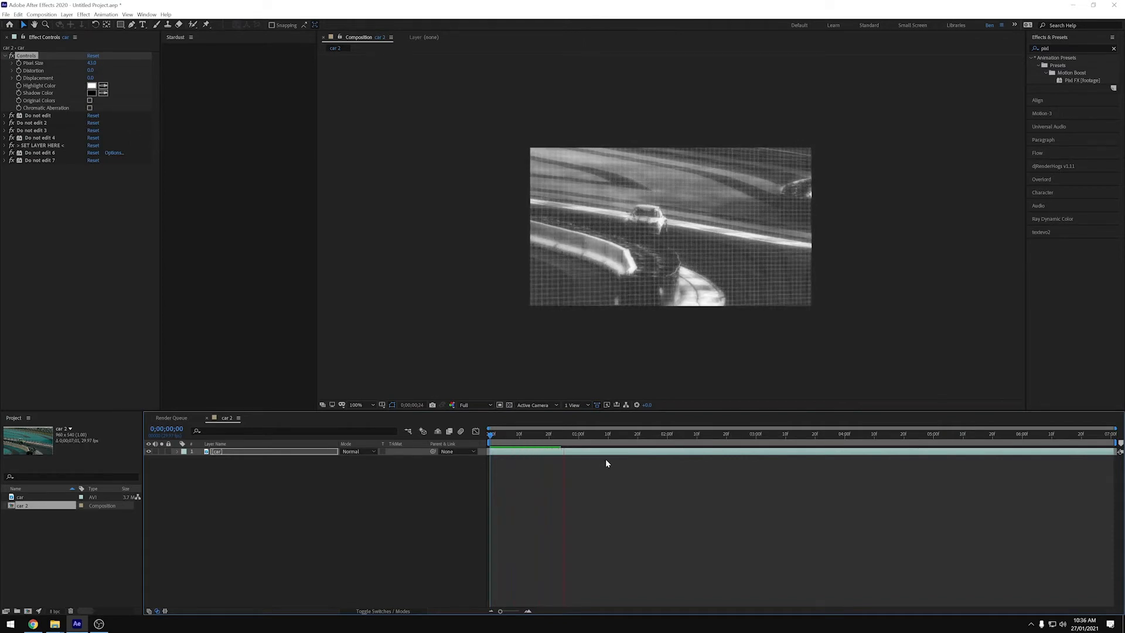
drag(573, 437, 512, 435)
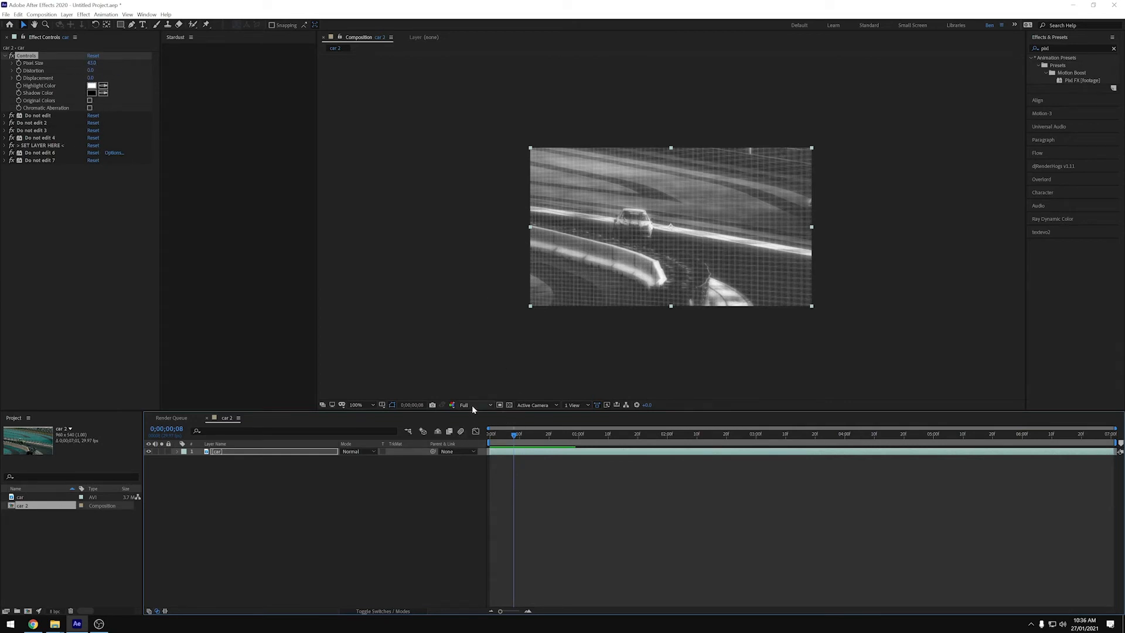
key(space)
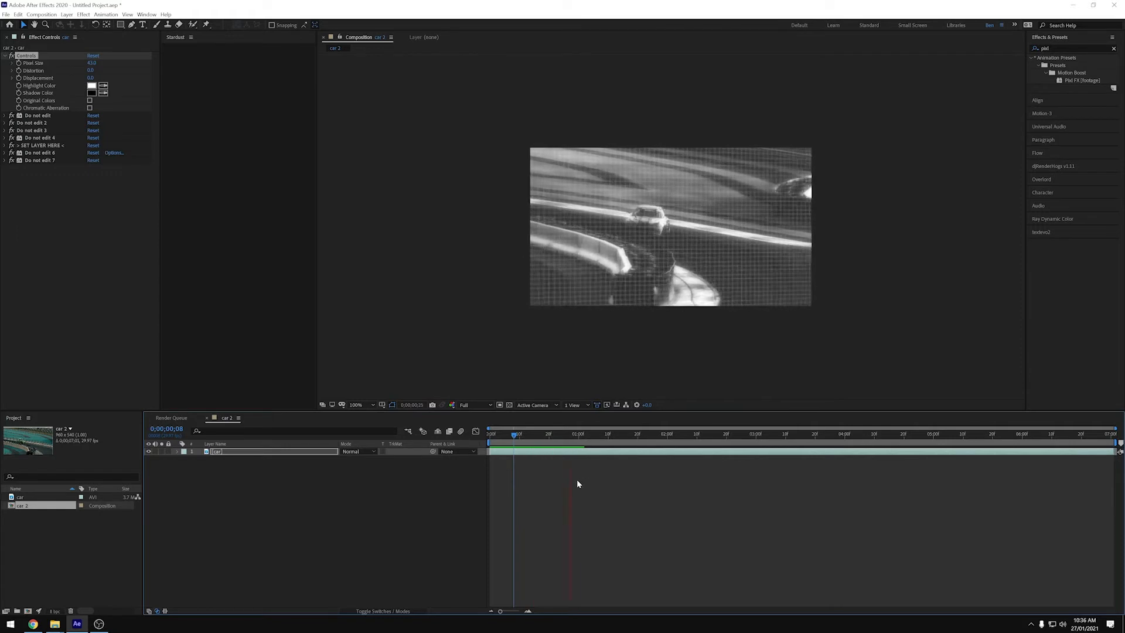
key(space)
drag(554, 435, 376, 434)
key(space)
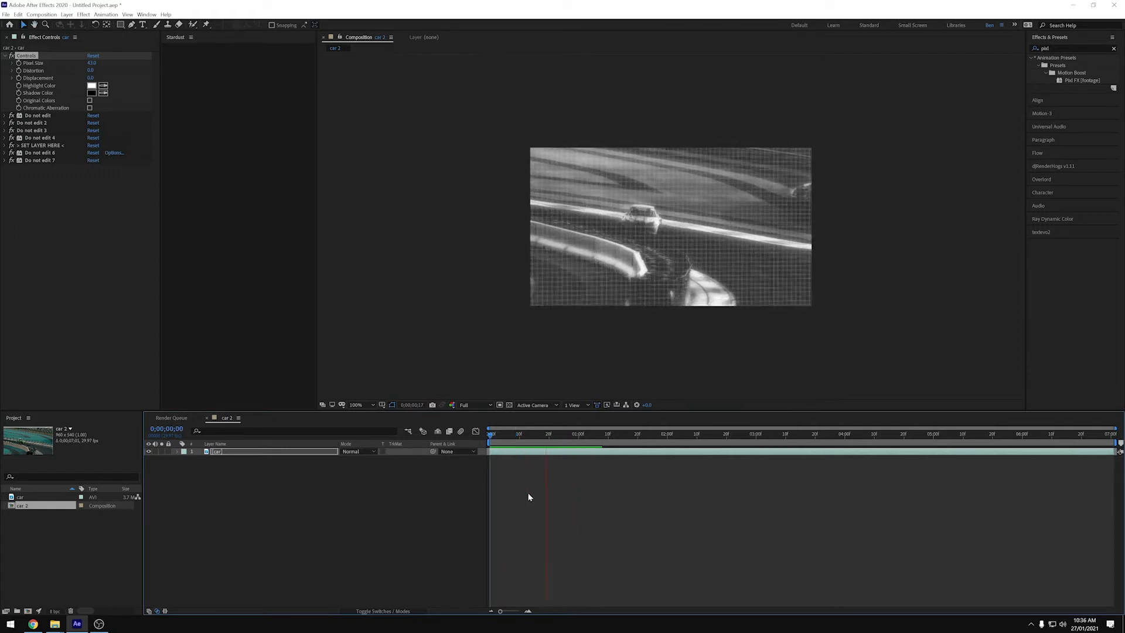
key(space)
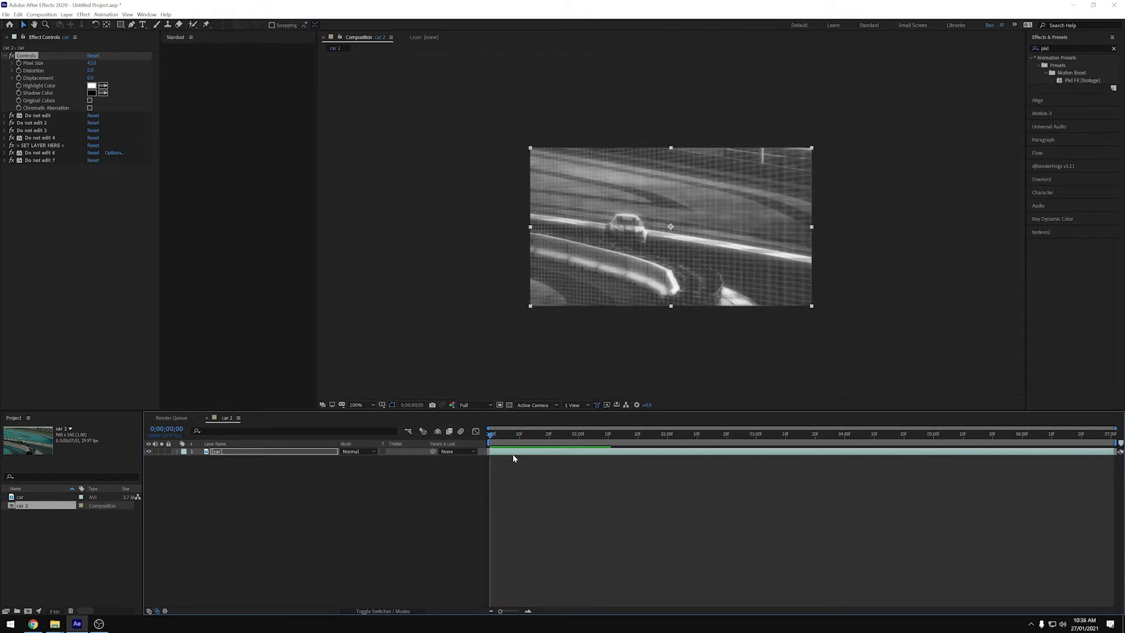
Step: Lower the Pixel Size in the Controls effect to about 33 and deselect the car layer
drag(90, 62, 75, 61)
drag(75, 61, 82, 59)
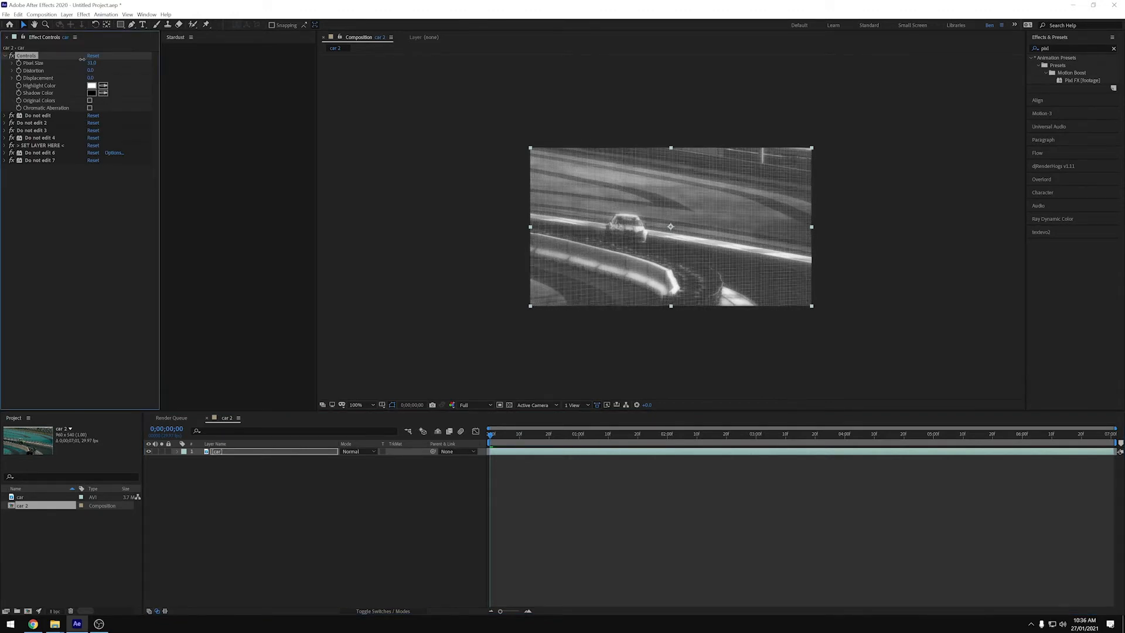
click(419, 493)
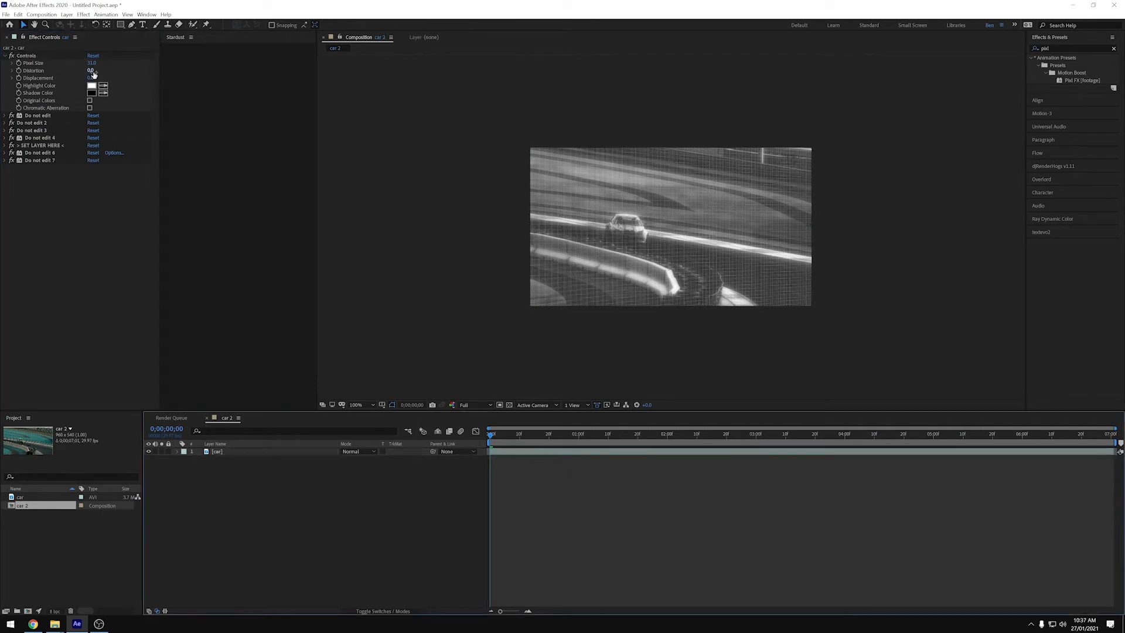
Step: Try a stronger Distortion in the Controls effect and set it to 1
drag(91, 72, 124, 73)
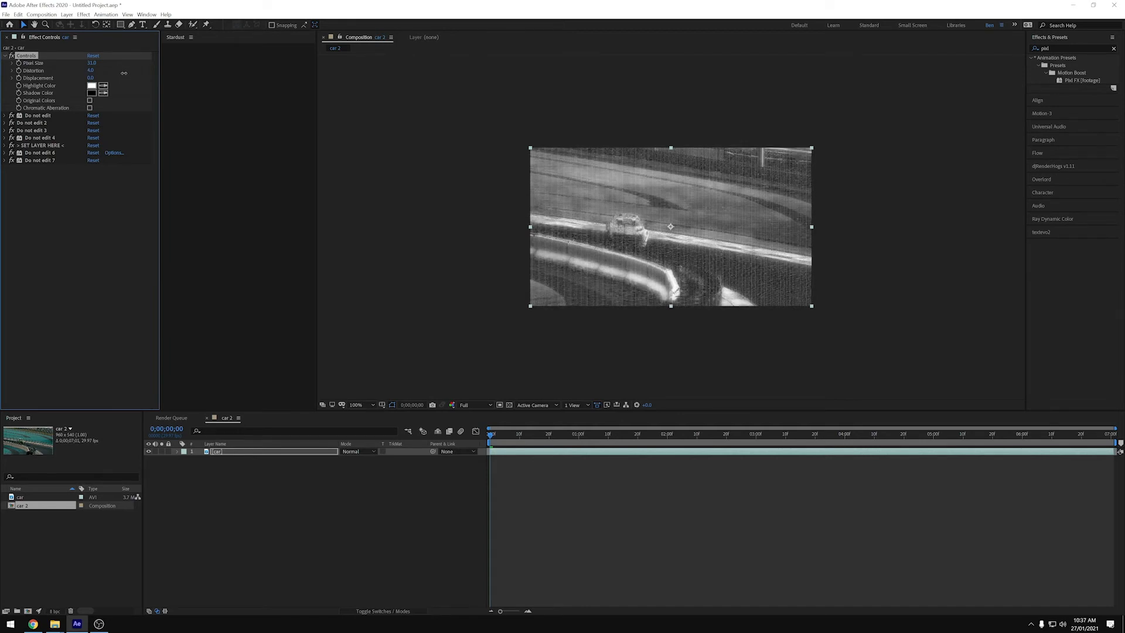
click(91, 70)
text(1)
key(Return)
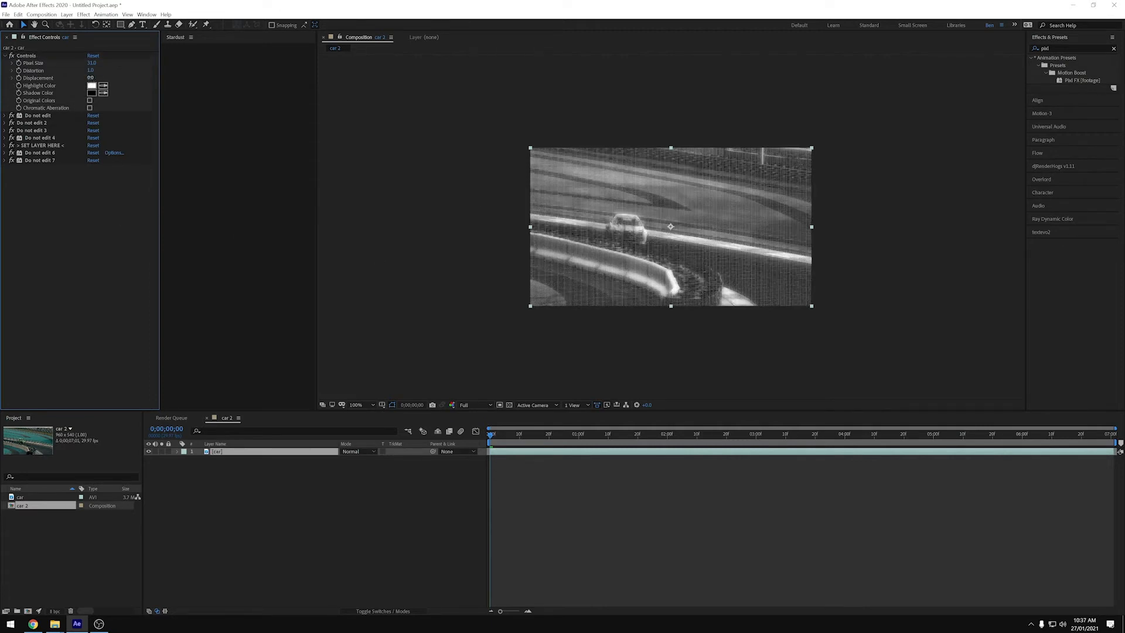
Step: Raise the Displacement to about 14 and play back the footage repeatedly from the start of the timeline
drag(91, 77, 131, 84)
key(space)
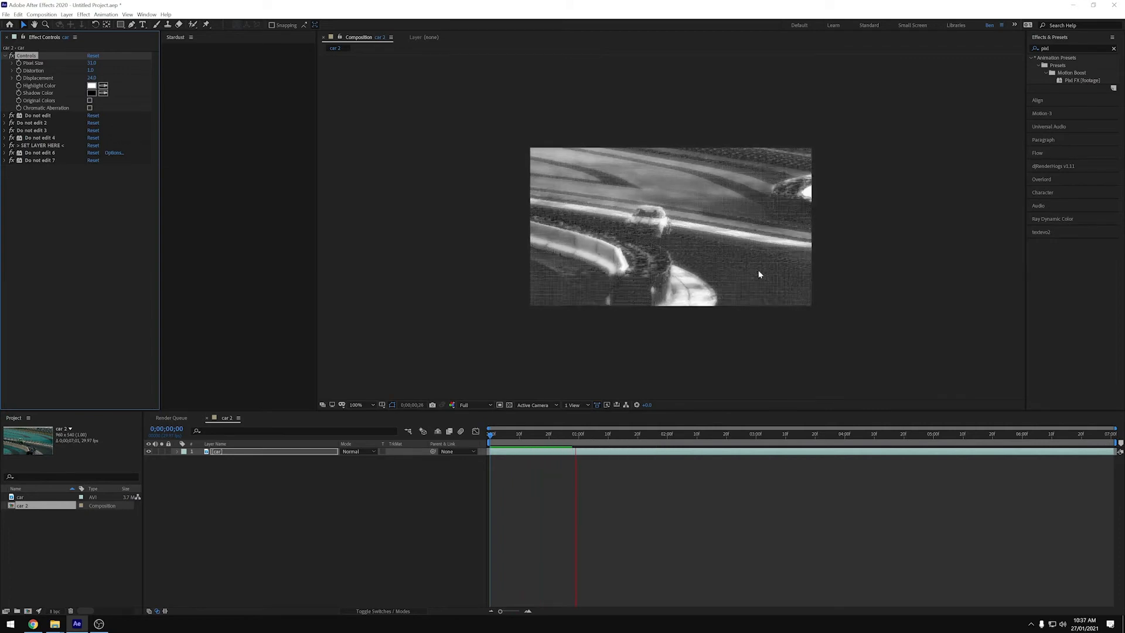
key(space)
drag(589, 435, 490, 455)
key(space)
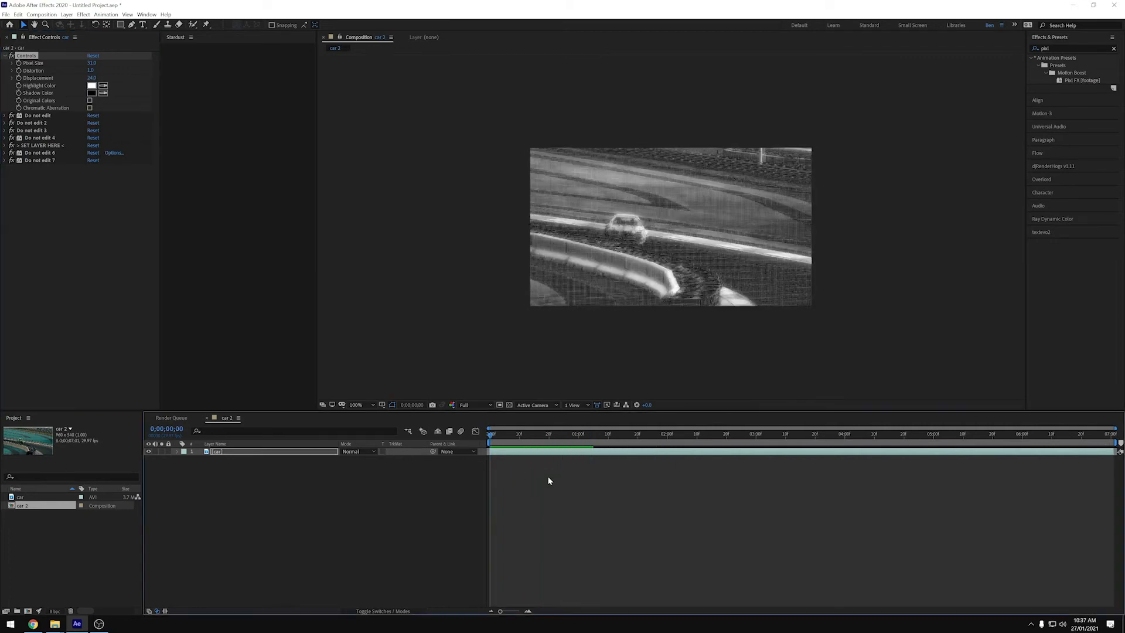
key(space)
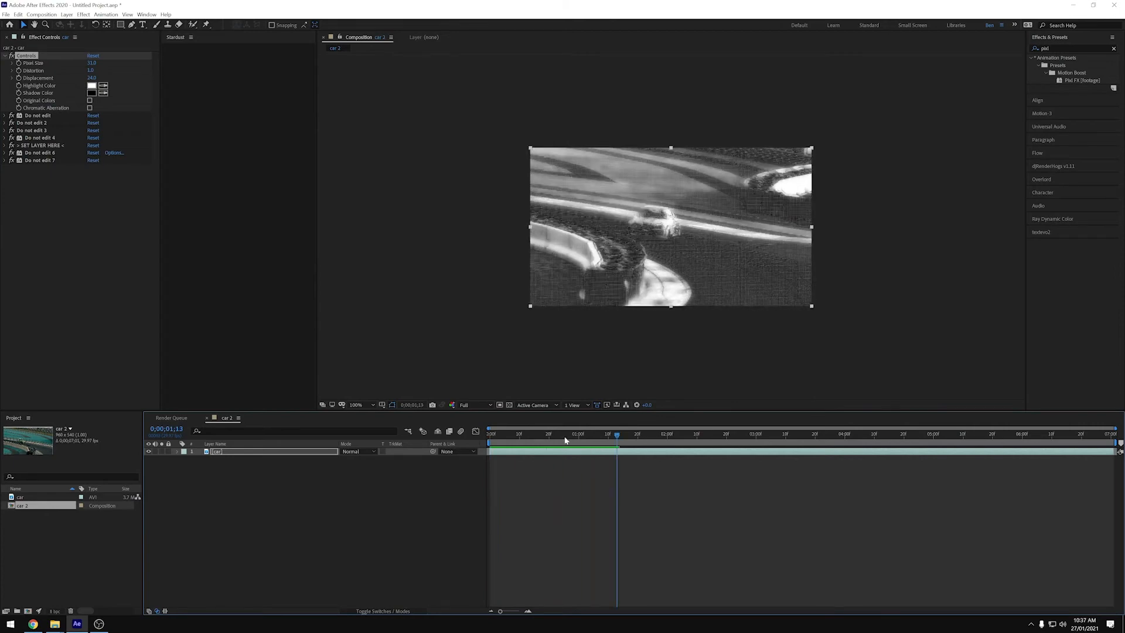
key(Home)
key(space)
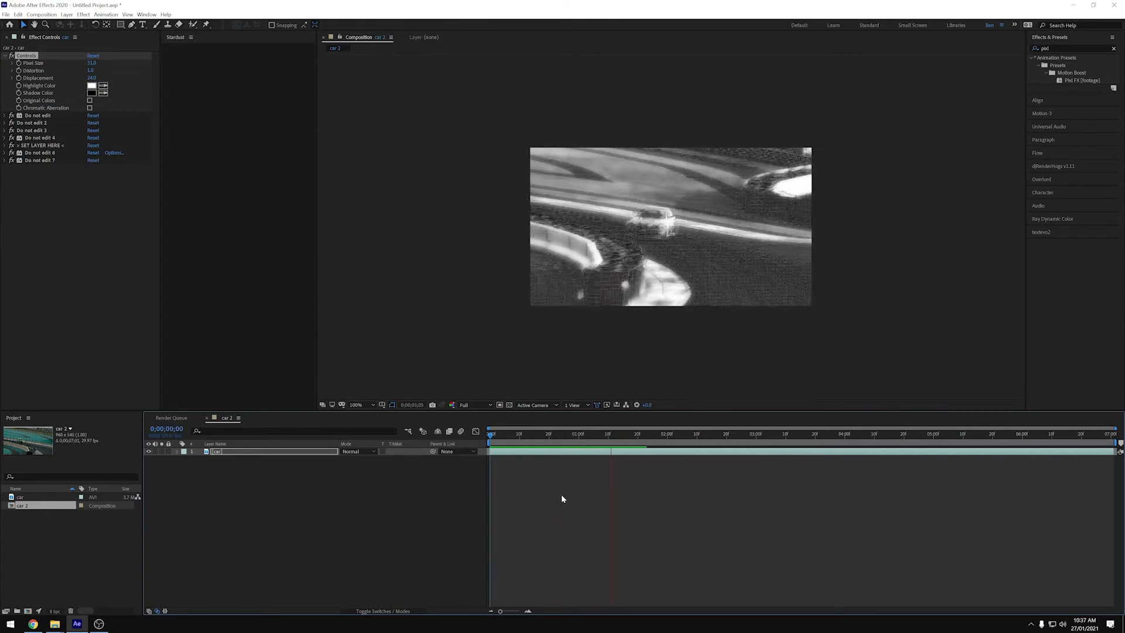
key(space)
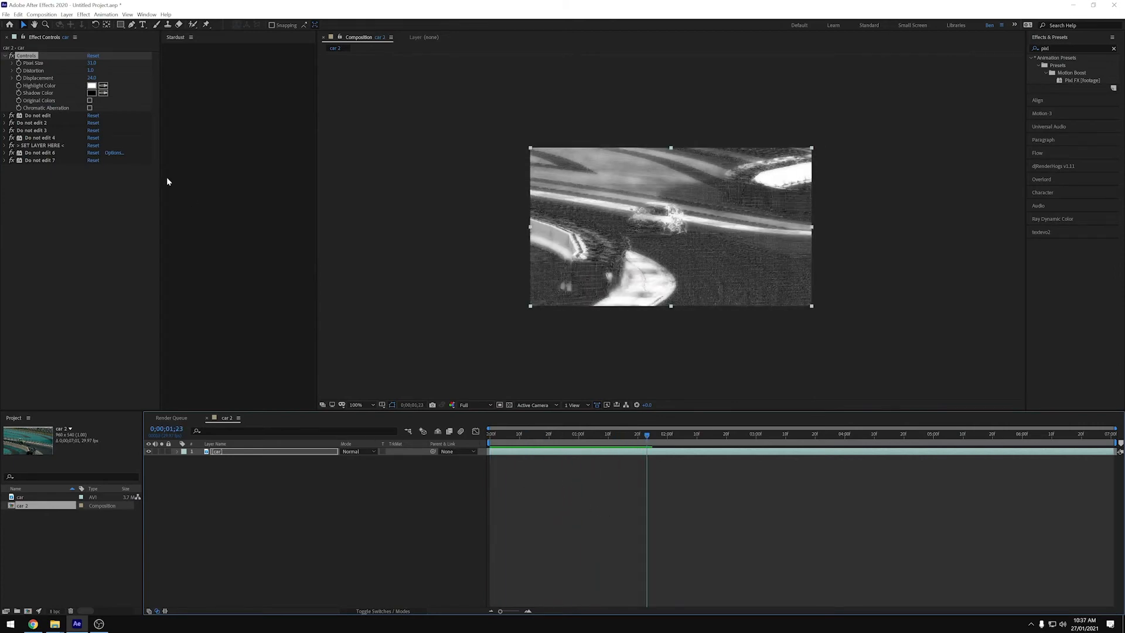
Step: Set the Displacement to 20 and play back part of the footage up to 0;00;01;10
click(92, 78)
text(20)
key(Return)
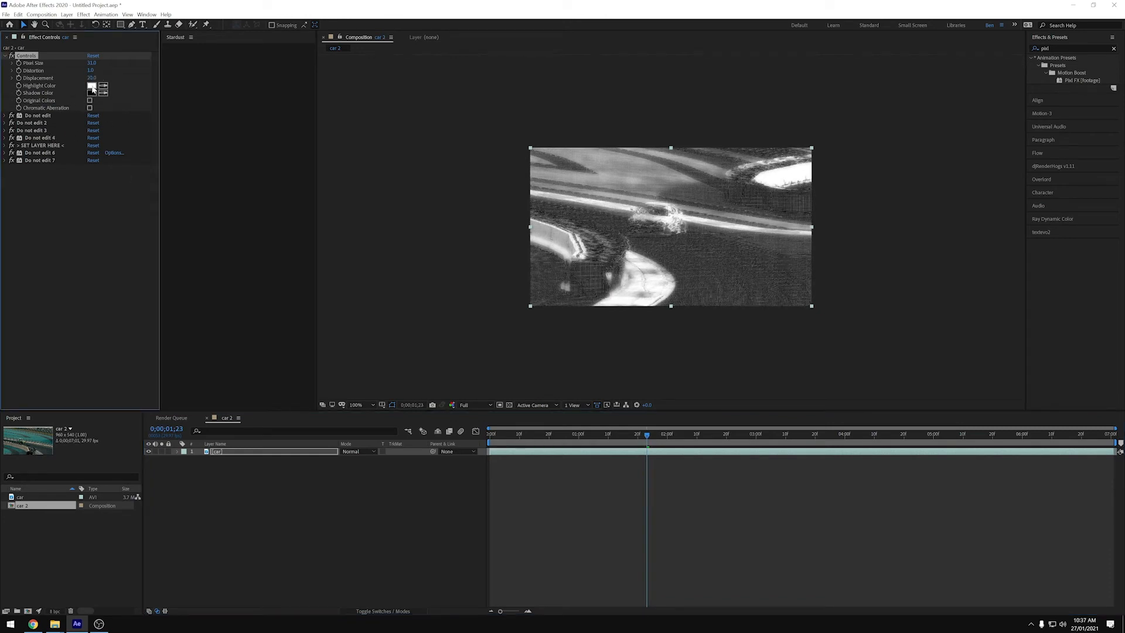
click(552, 436)
key(space)
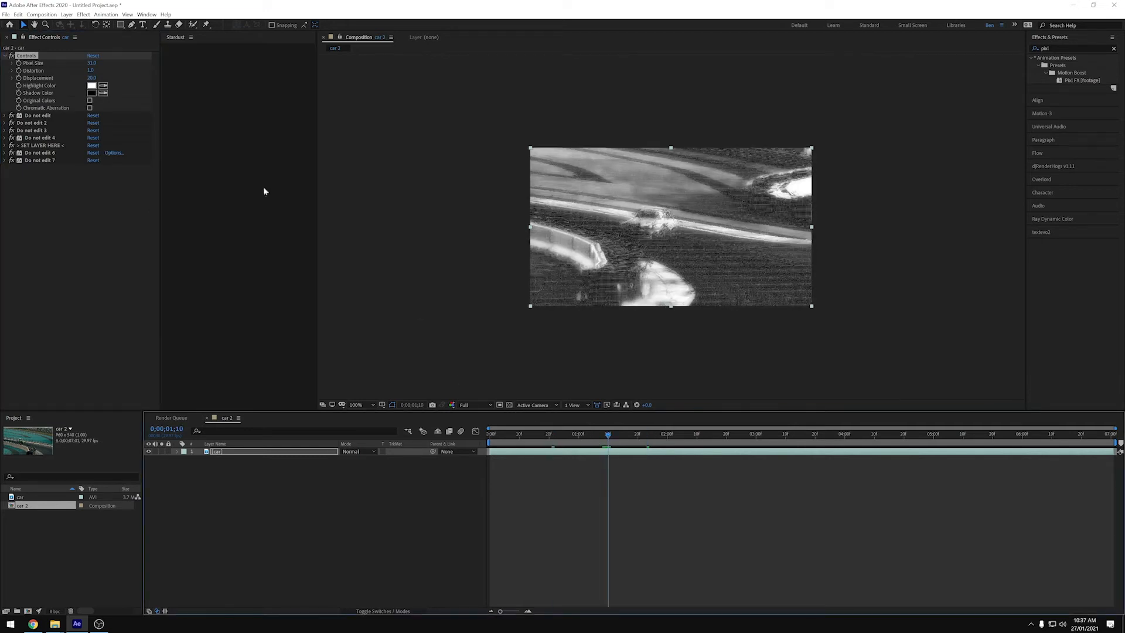
Step: Try saturated green hues for the Highlight Color, return it to white and confirm
click(92, 85)
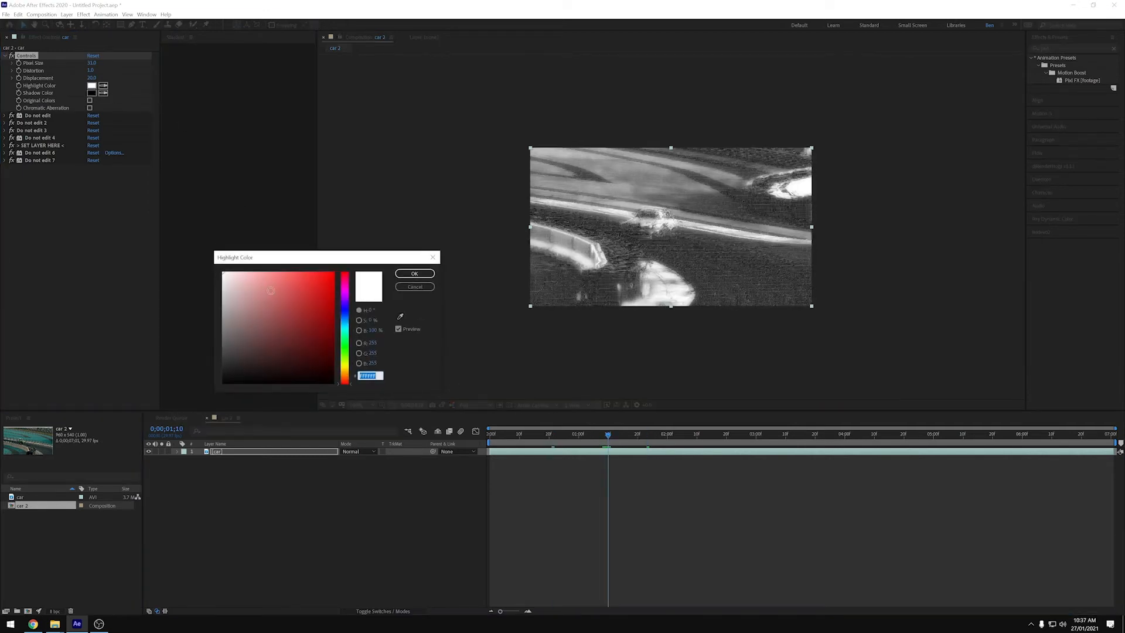
mouse_move(271, 291)
mouse_down()
mouse_move(304, 254)
mouse_move(186, 242)
mouse_move(286, 268)
mouse_move(312, 290)
mouse_move(281, 269)
mouse_move(346, 273)
mouse_up()
drag(344, 315, 345, 361)
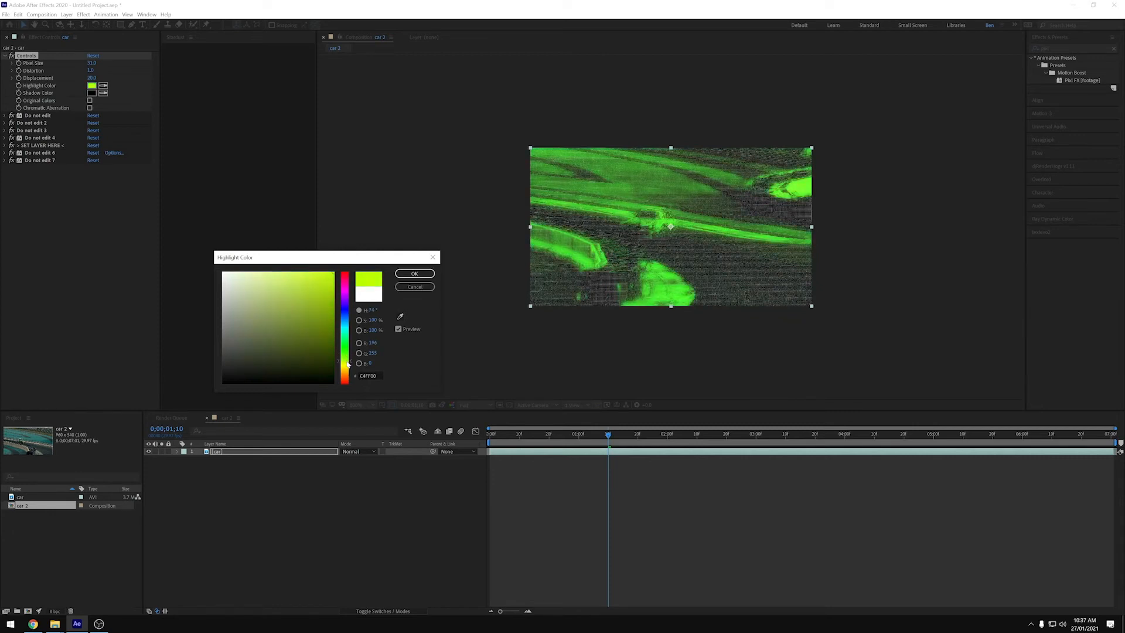
mouse_move(291, 320)
mouse_down()
mouse_move(284, 258)
mouse_move(313, 258)
mouse_move(186, 249)
mouse_up()
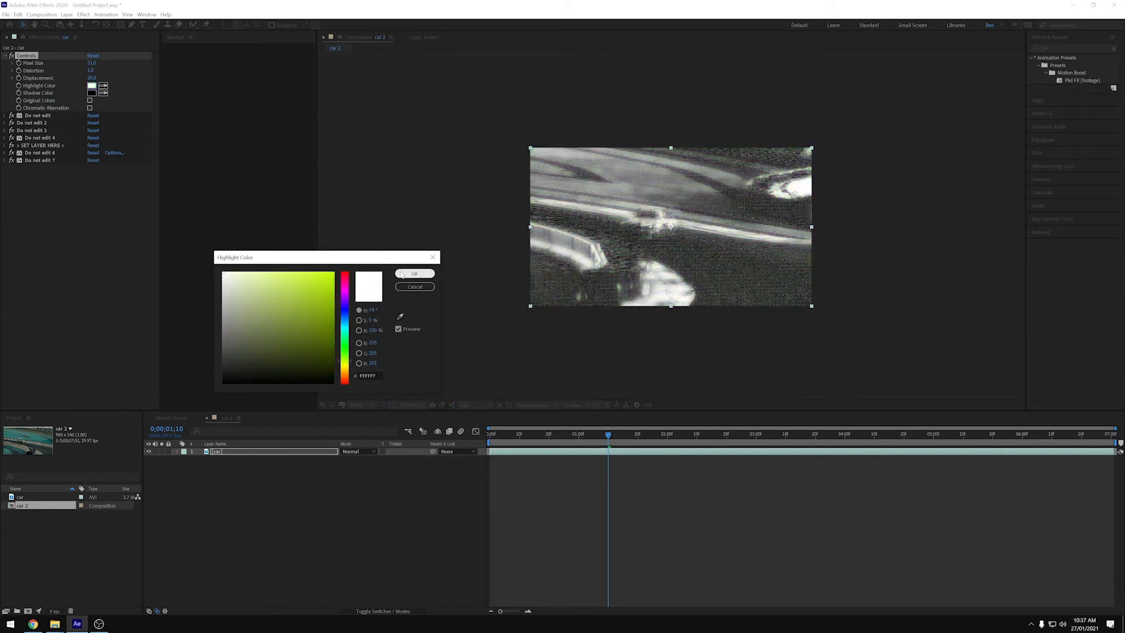
click(415, 274)
Step: Try out shades for the Shadow Color and confirm a very dark one
click(91, 93)
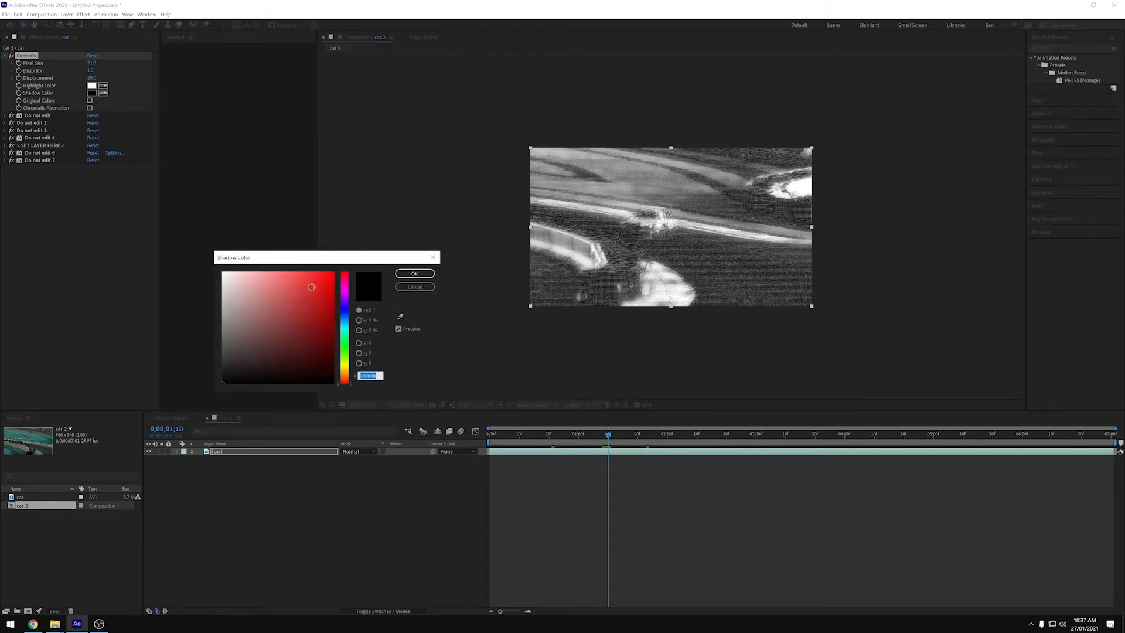
mouse_move(312, 287)
mouse_down()
mouse_move(339, 262)
mouse_move(299, 275)
mouse_move(331, 384)
mouse_move(351, 382)
mouse_move(340, 363)
mouse_move(332, 371)
mouse_move(348, 309)
mouse_move(348, 374)
mouse_move(327, 372)
mouse_up()
click(410, 275)
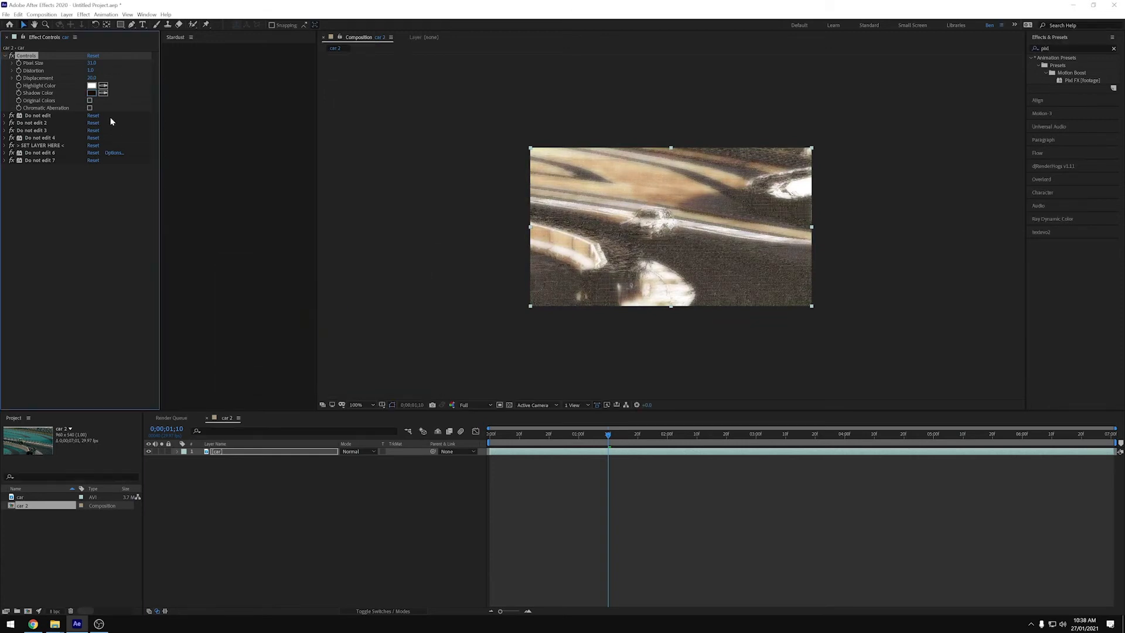
Step: Set the Highlight Color to the pale yellow FFF4CC
click(92, 86)
click(345, 373)
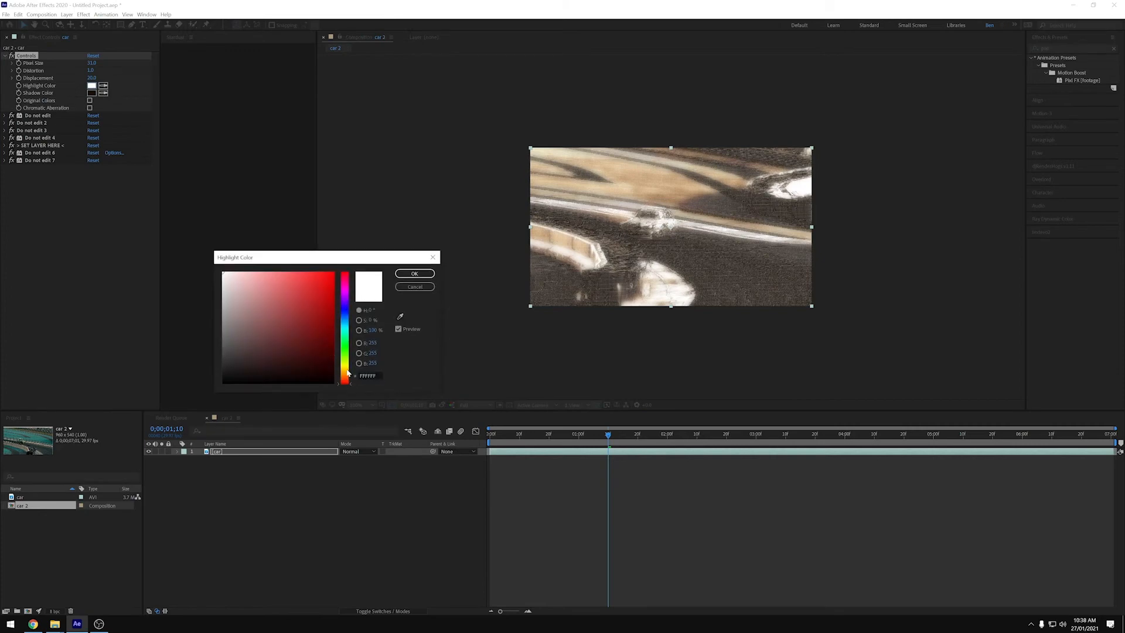
click(259, 270)
drag(259, 270, 243, 263)
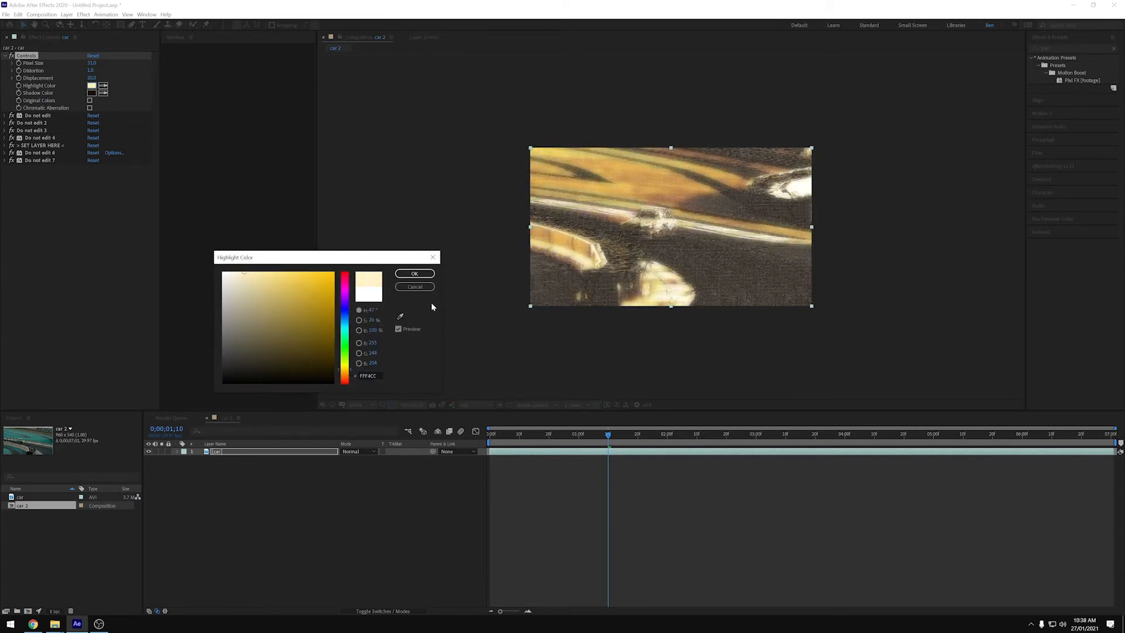
click(414, 274)
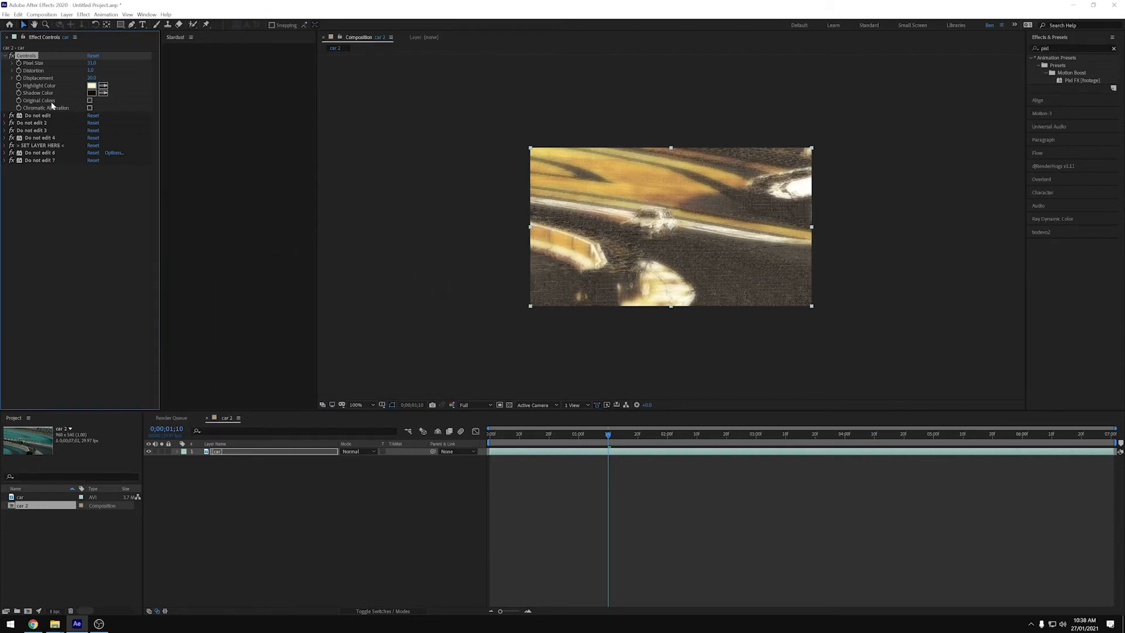
Step: Turn on Original Colors in the Controls effect and play back the footage from several points in the timeline
click(91, 101)
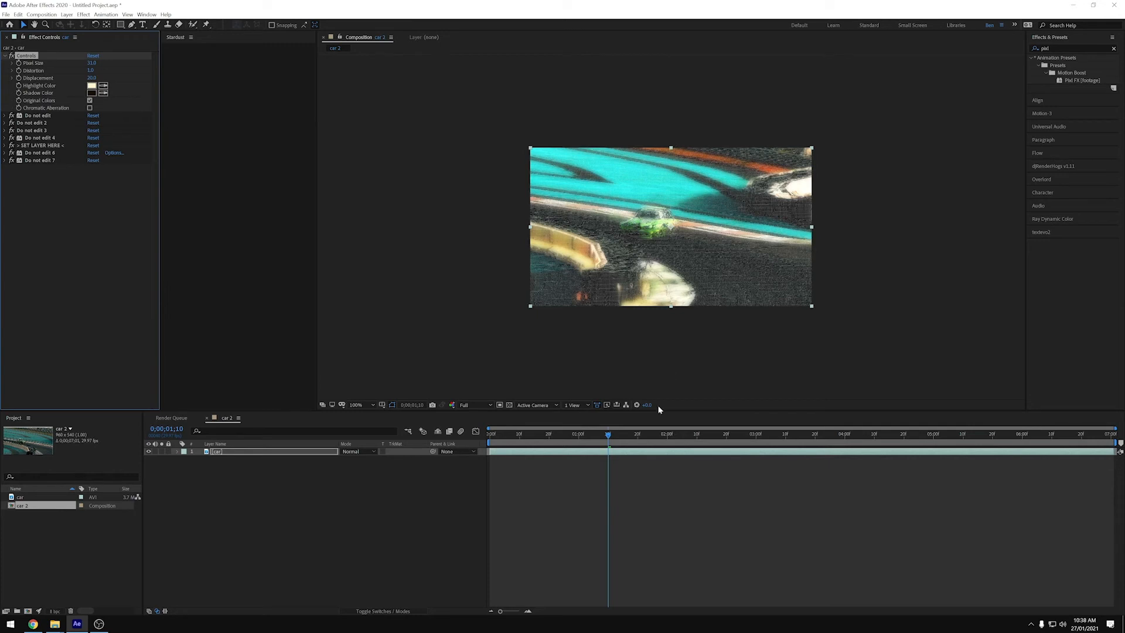
key(space)
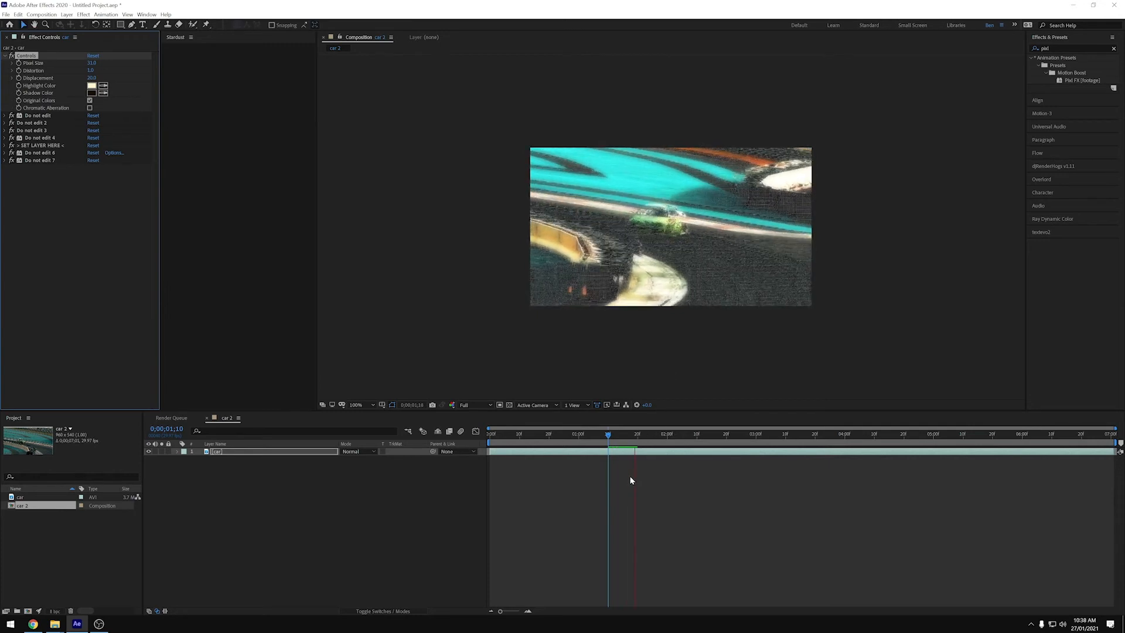
key(space)
drag(606, 437, 540, 444)
key(space)
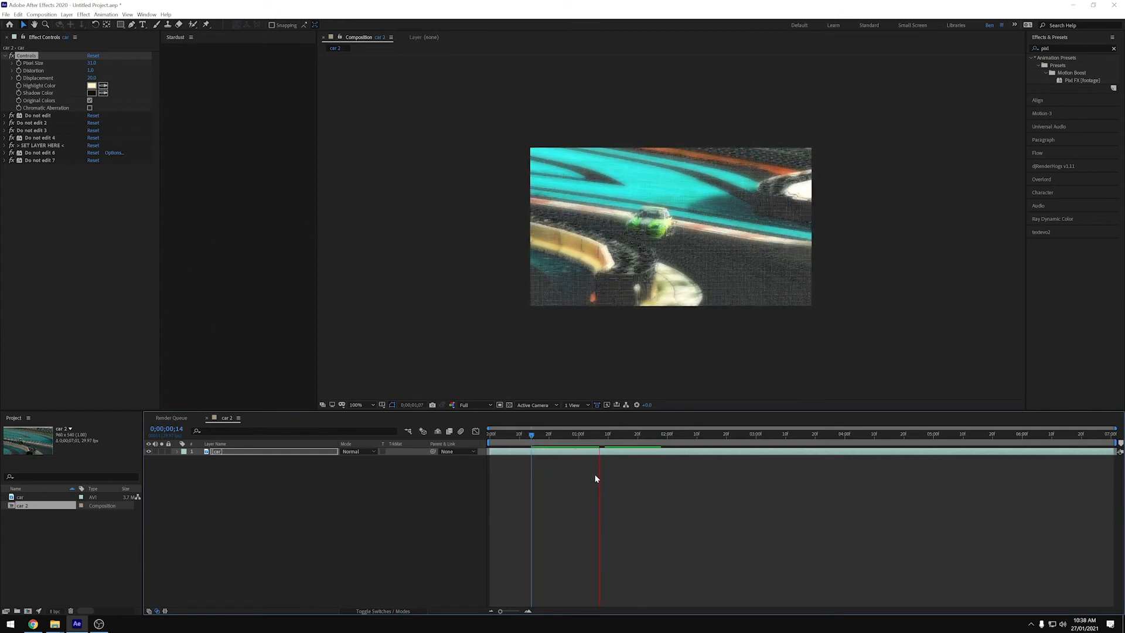
click(564, 442)
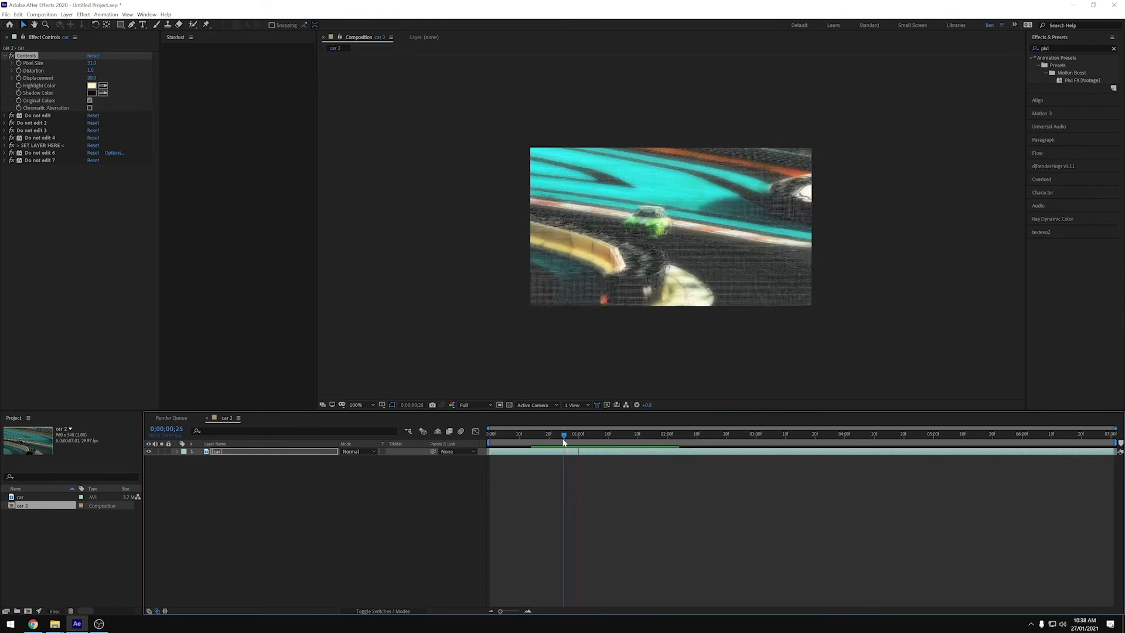
Step: Stop the playback, turn on Chromatic Aberration and turn off Original Colors in the Controls effect
key(space)
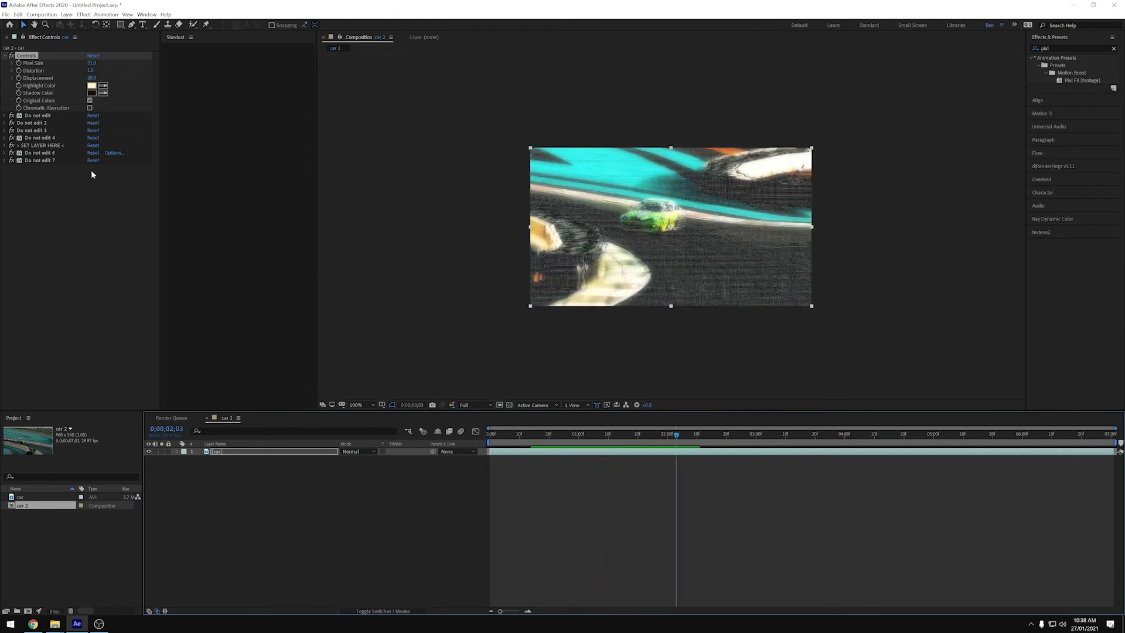
click(90, 108)
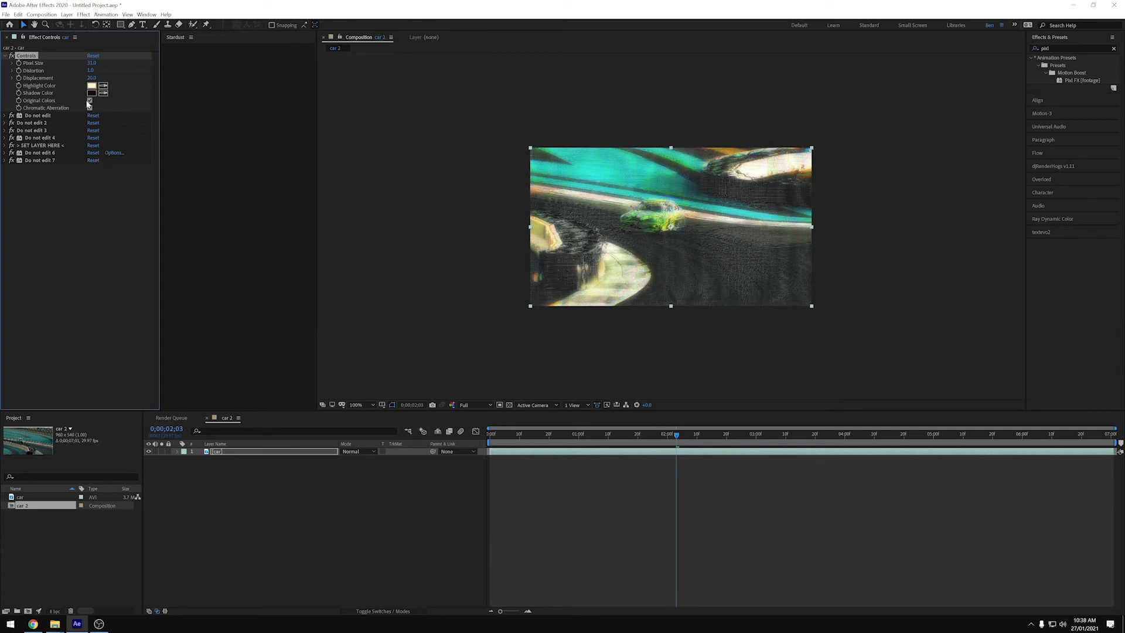
click(90, 100)
Step: Set the Shadow Color to black and the Highlight Color to white (FFFFFF)
click(91, 93)
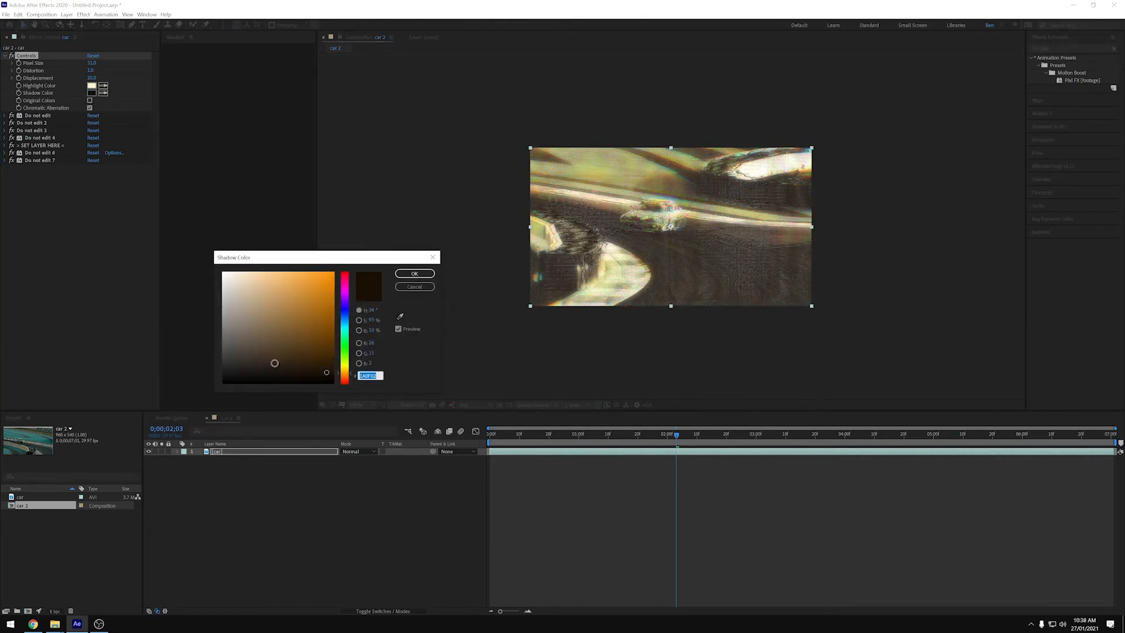
click(428, 285)
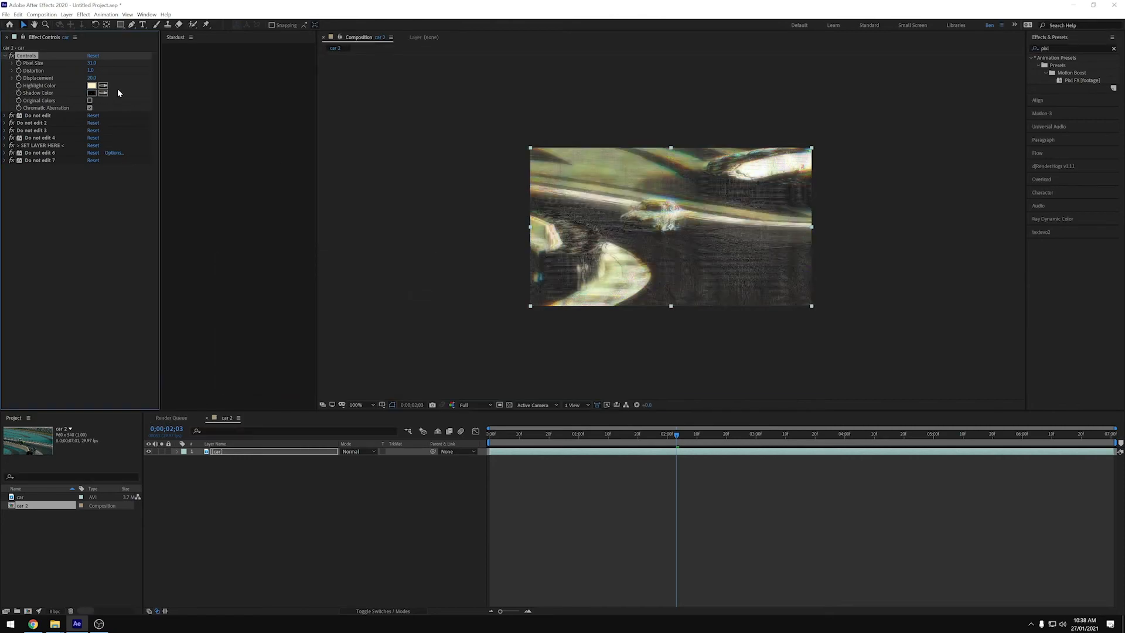
click(91, 86)
drag(236, 281, 173, 252)
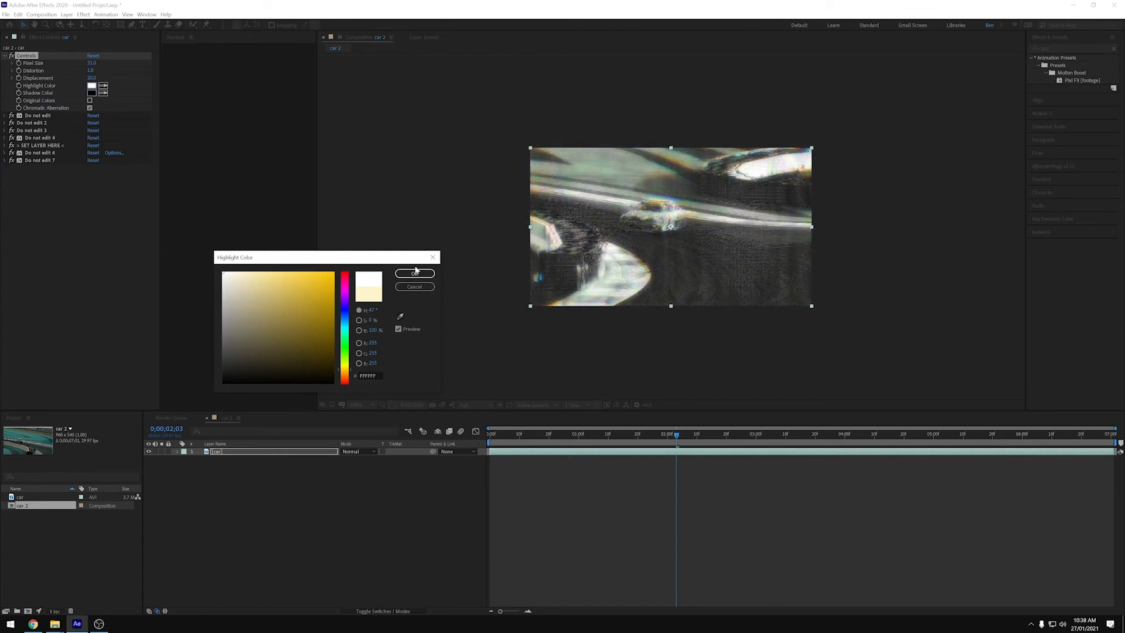
click(414, 276)
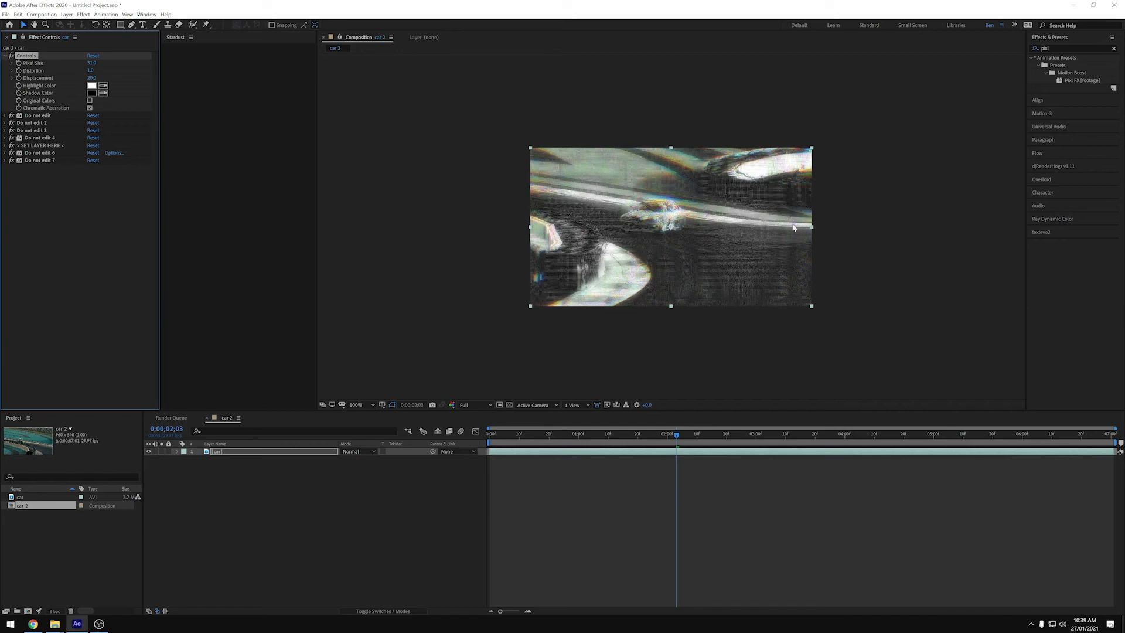
Step: Switch Chromatic Aberration off and on again to compare, and play back the footage, including from the start of the timeline
click(90, 109)
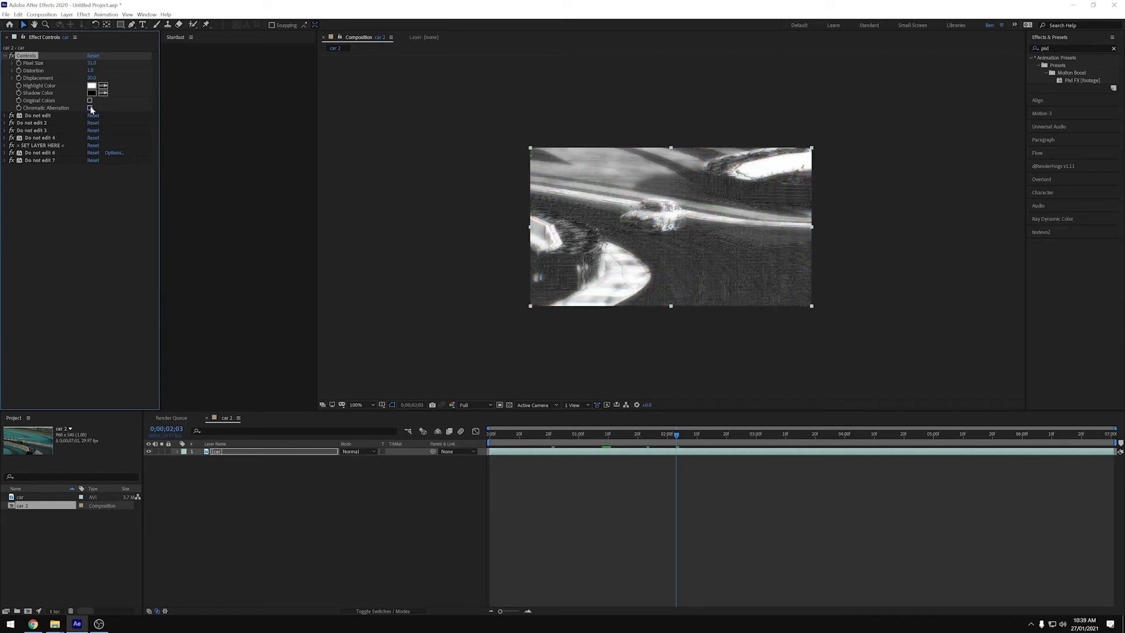
click(89, 107)
key(space)
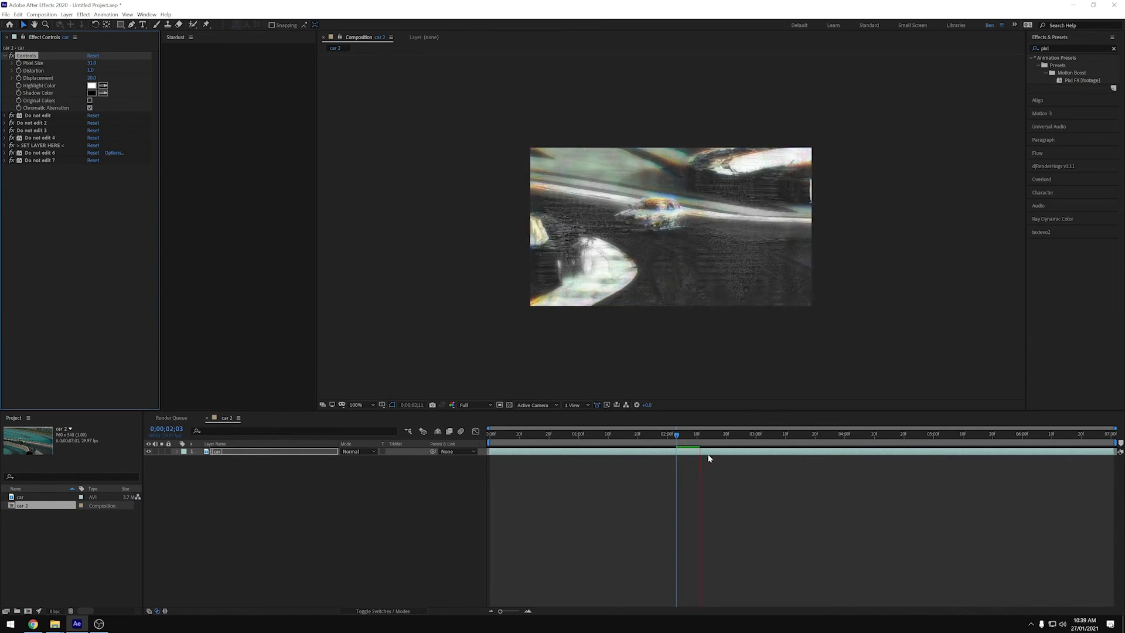
click(499, 450)
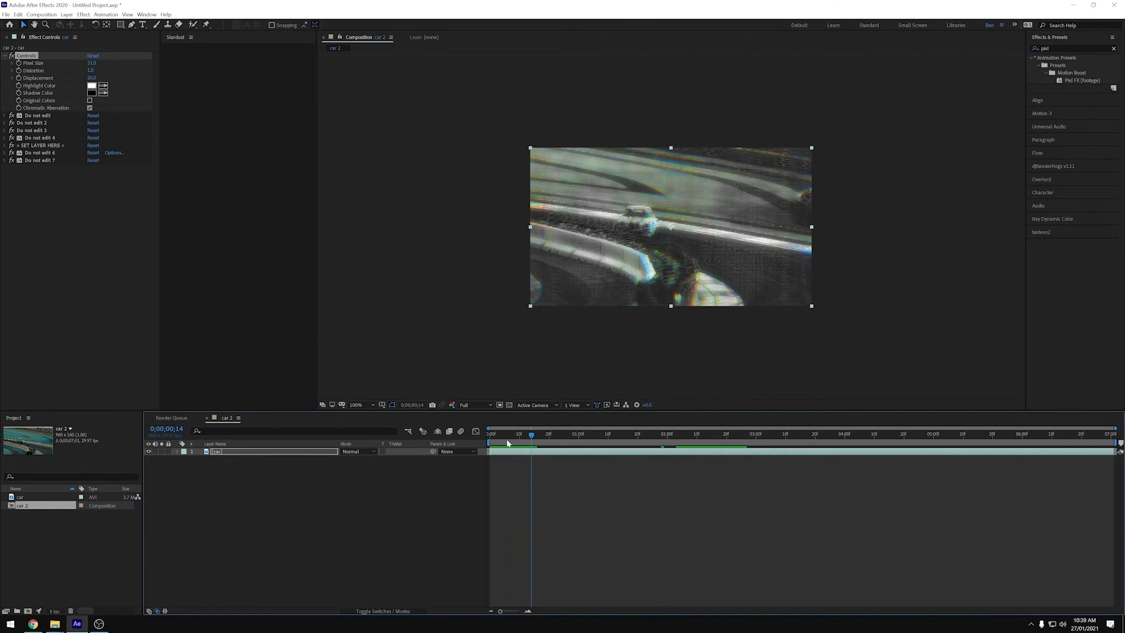
key(Home)
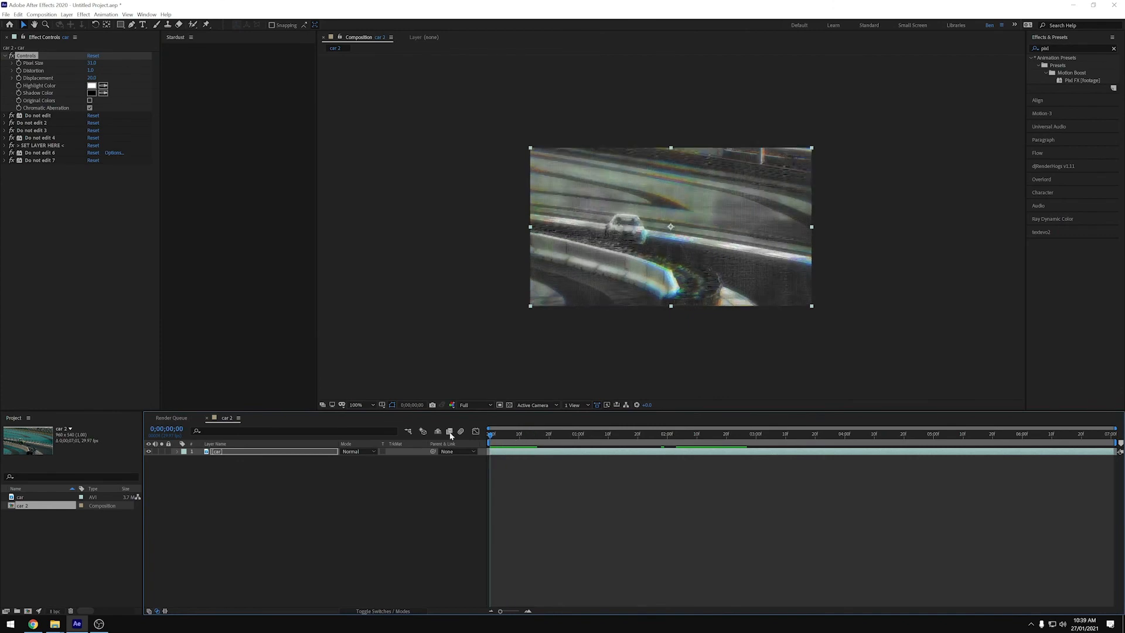
key(space)
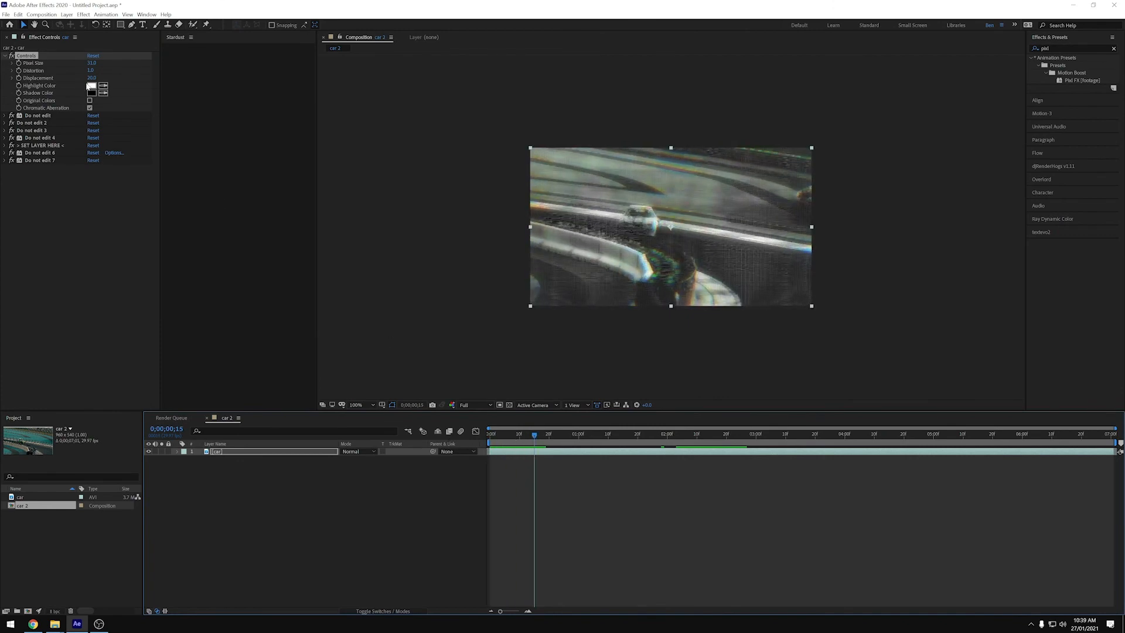
Step: Lower Displacement to 14 and Pixel Size to 0 in the Controls effect, and preview the footage
mouse_move(91, 71)
mouse_down()
mouse_move(159, 77)
mouse_move(98, 77)
mouse_up()
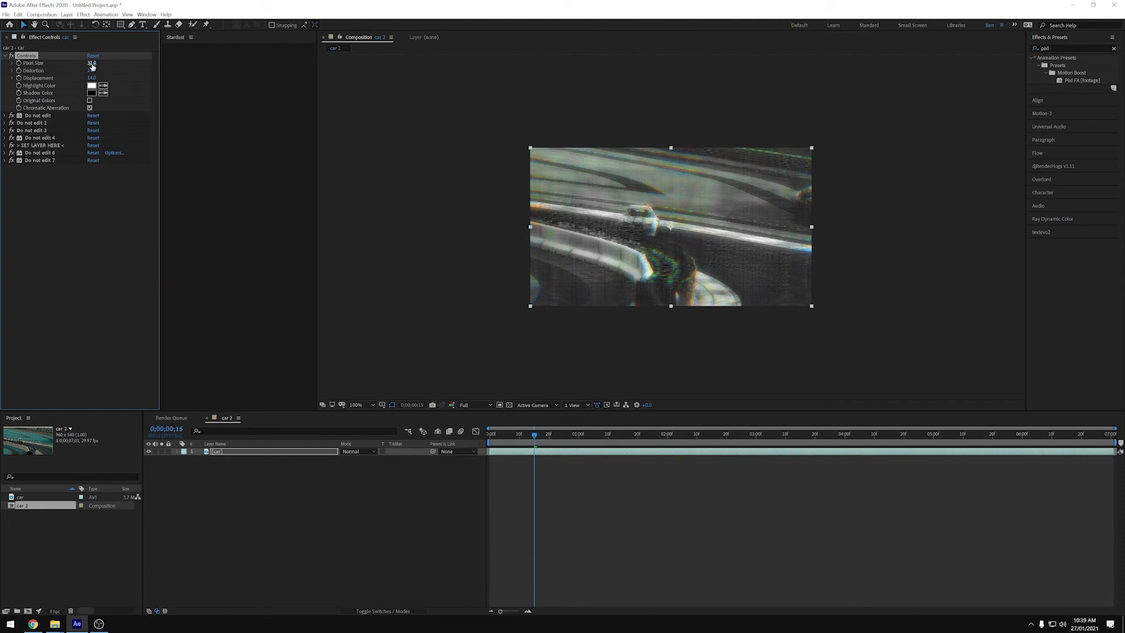
drag(106, 63, 69, 63)
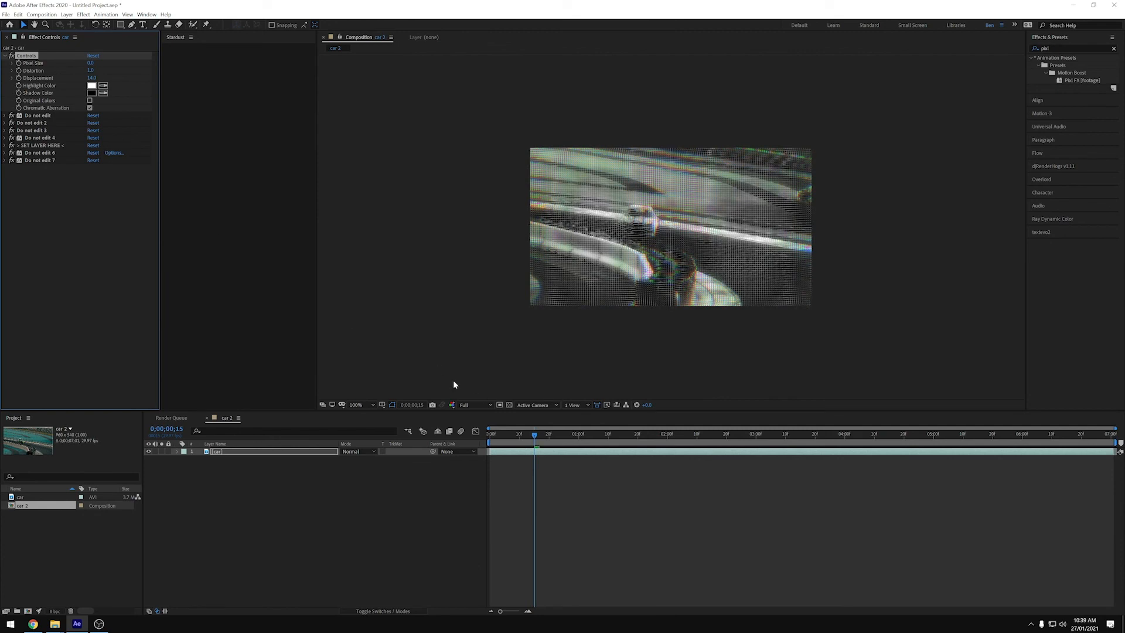
key(space)
click(543, 436)
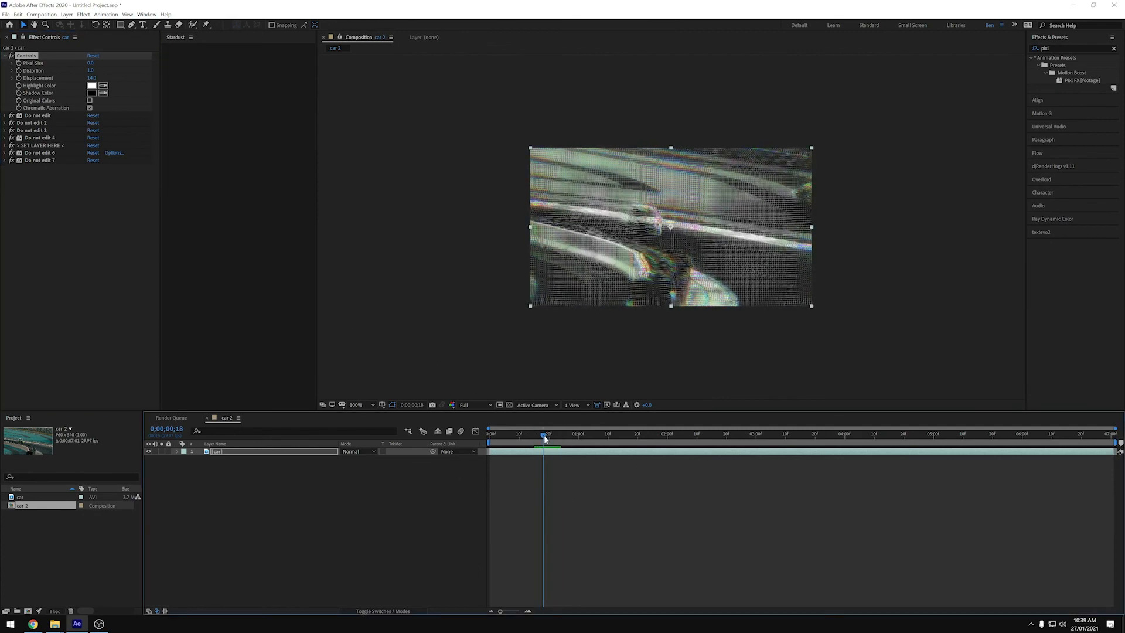
key(space)
Step: Move the playhead back to 0;00;00;21 and preview the footage with the car layer deselected
click(427, 484)
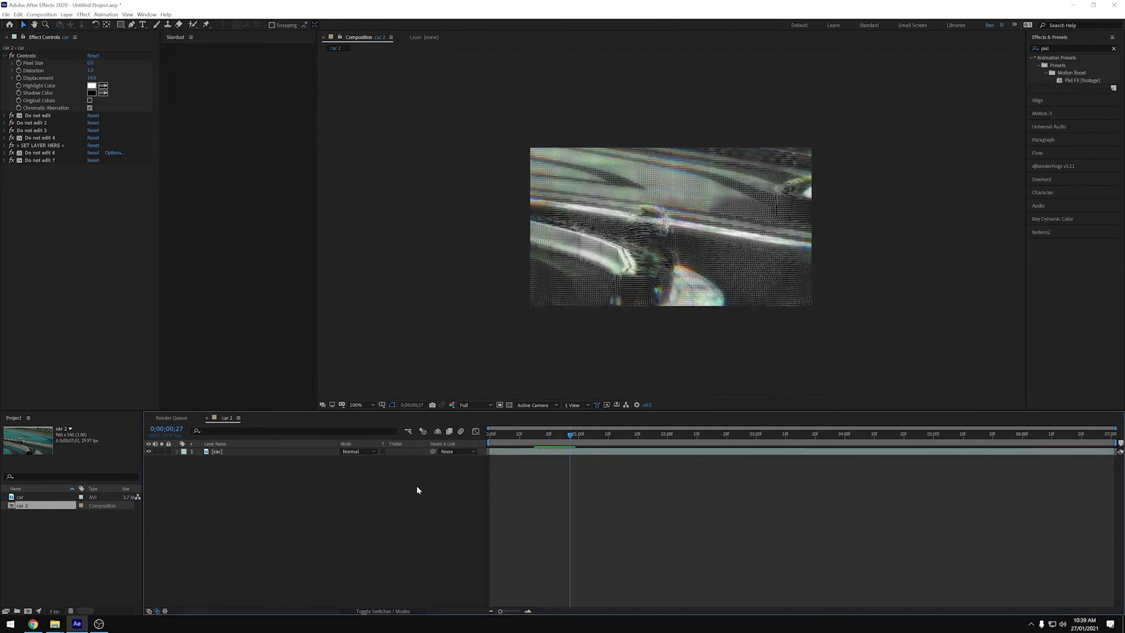
click(257, 453)
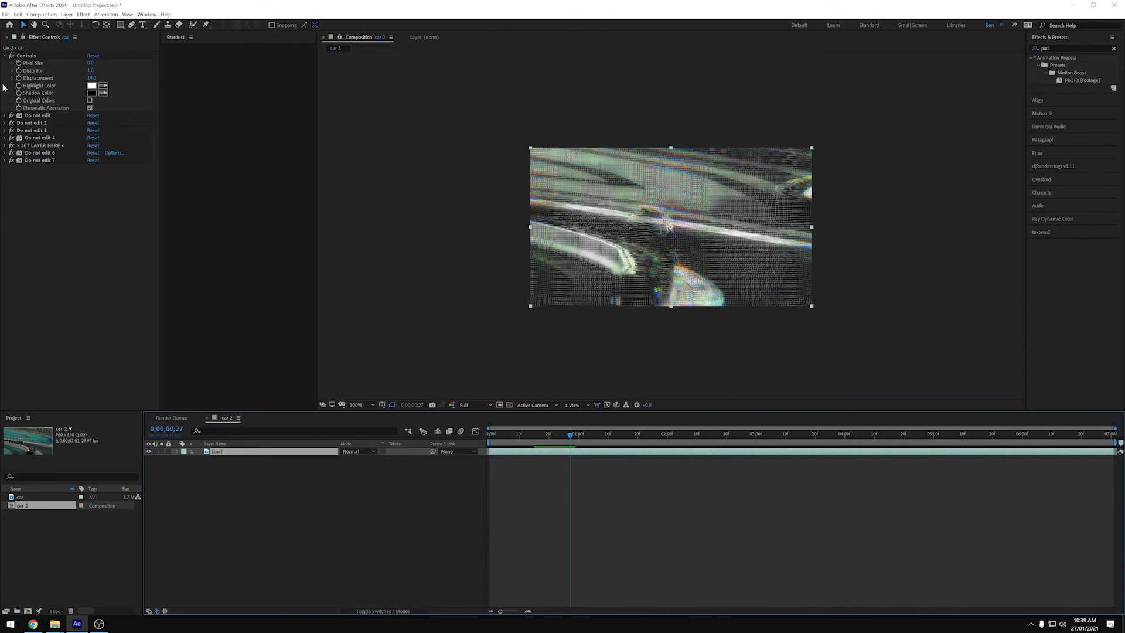
drag(577, 441, 552, 447)
click(317, 499)
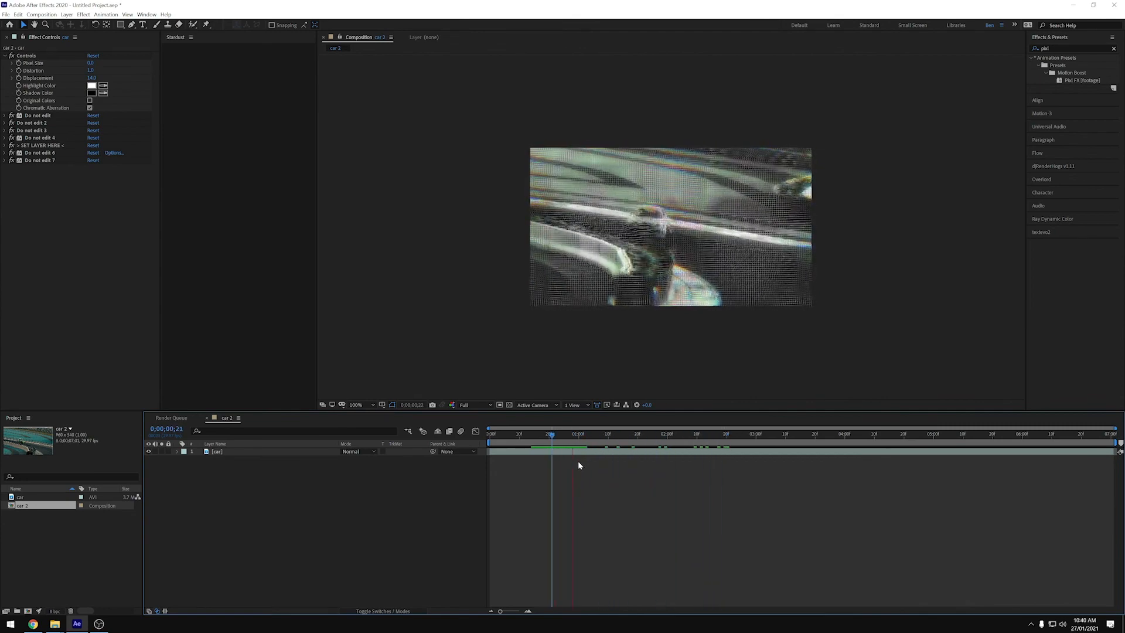